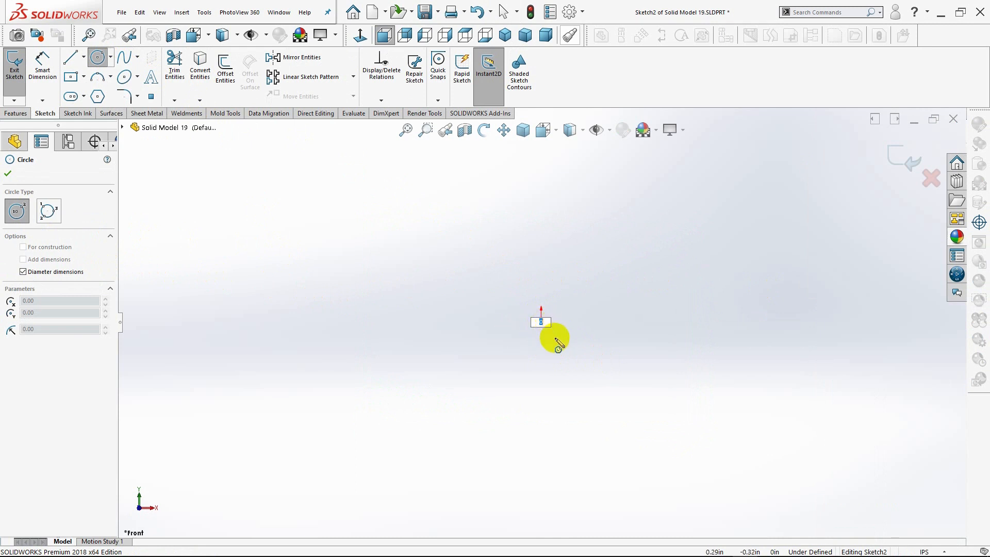
# Sketch a 1.50 in diameter circle centred on the origin and exit the sketch.
pyautogui.press('Escape')
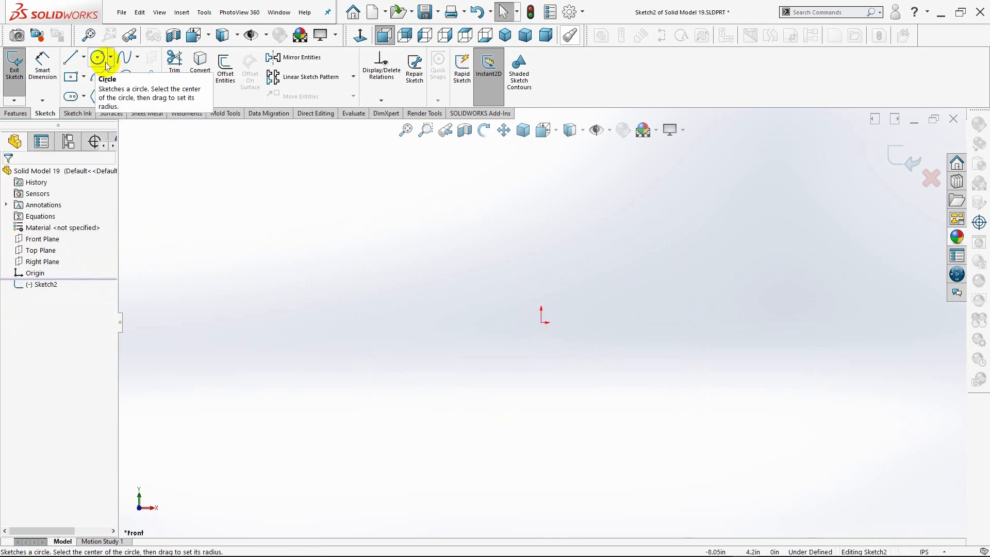
pyautogui.click(97, 58)
pyautogui.click(542, 322)
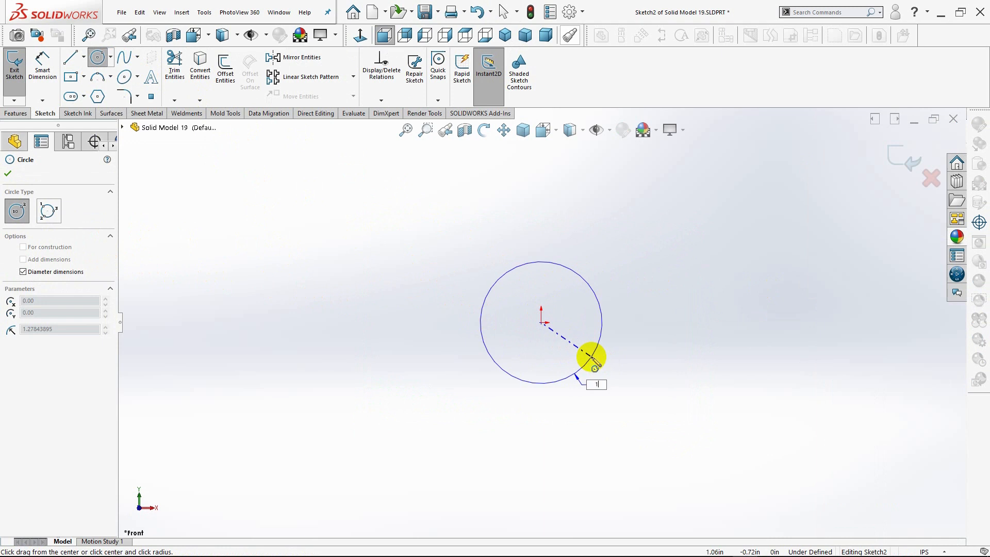
pyautogui.press('Return')
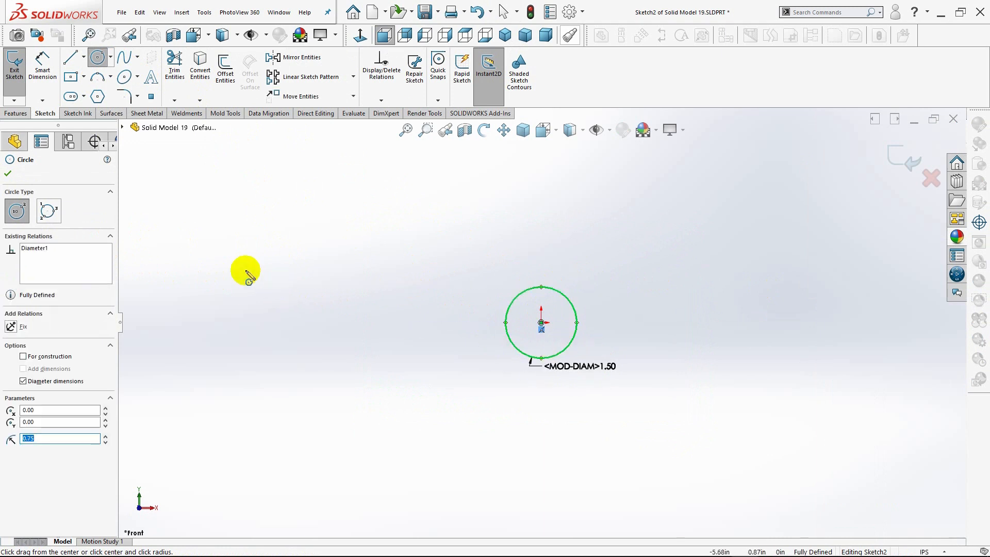
pyautogui.click(9, 175)
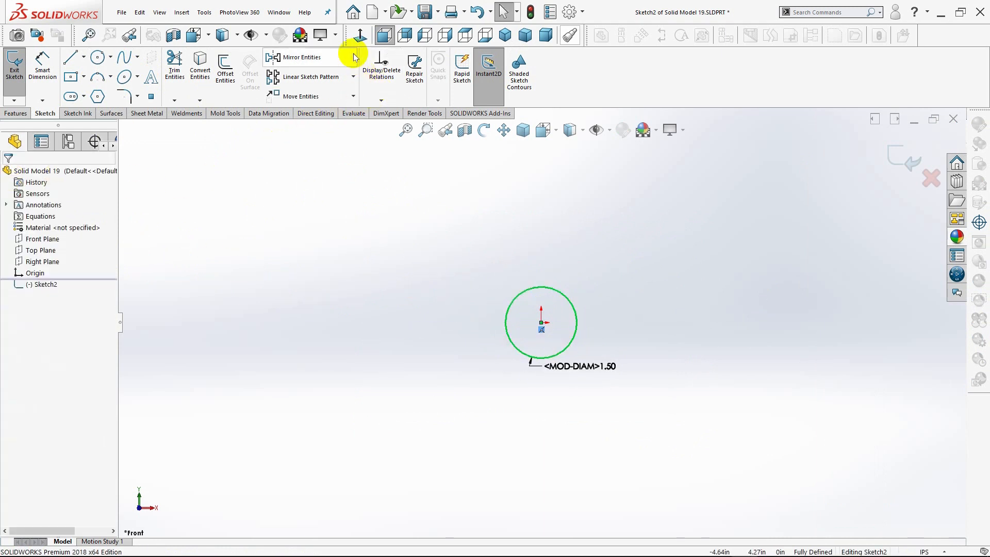
pyautogui.click(361, 37)
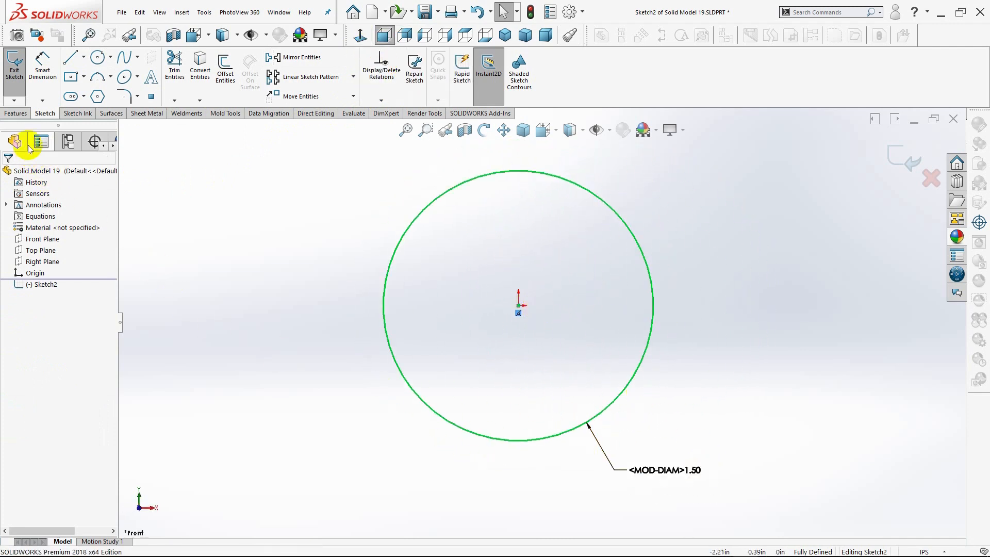
pyautogui.click(16, 96)
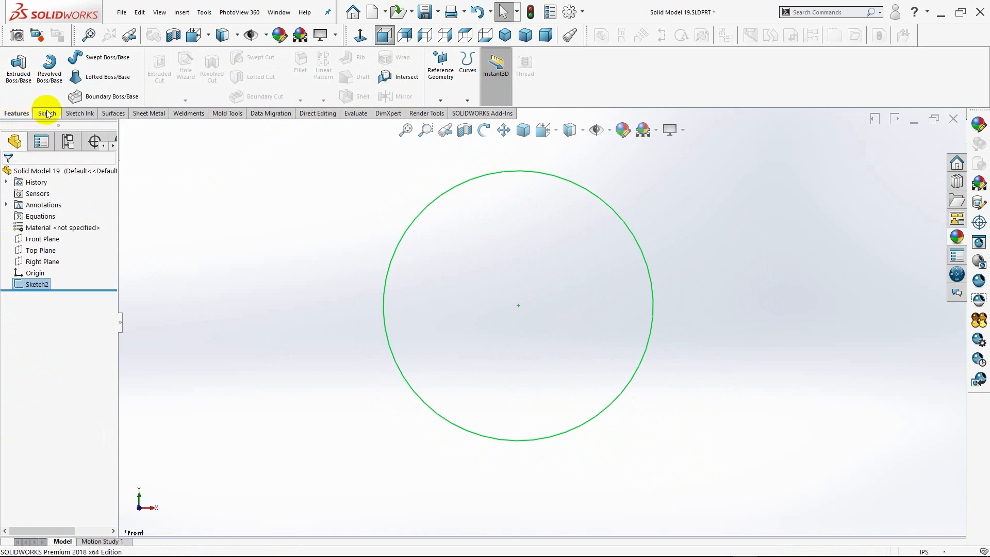
# Start a helix from the circle, defined by pitch and revolution, with a constant pitch of 5.23149606 in.
pyautogui.click(466, 97)
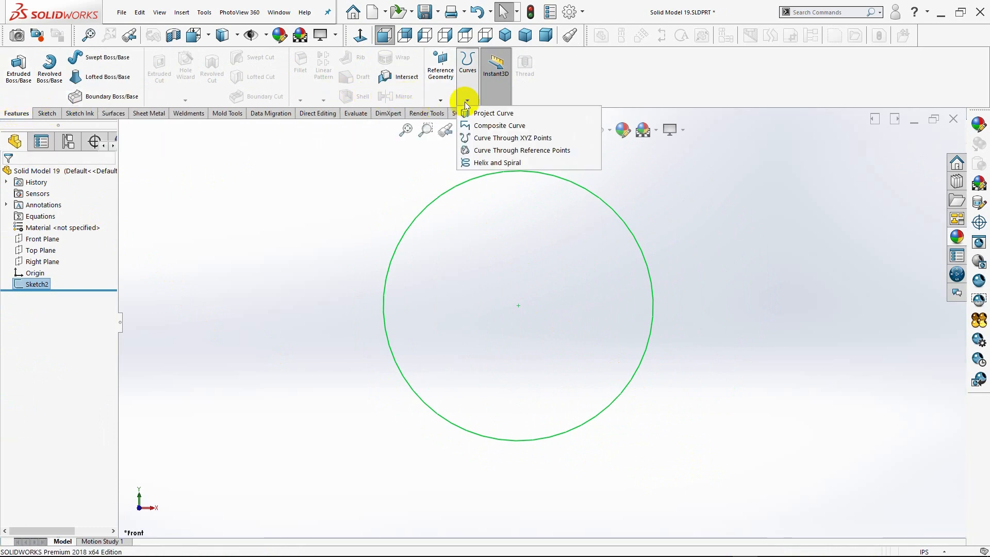
pyautogui.click(466, 162)
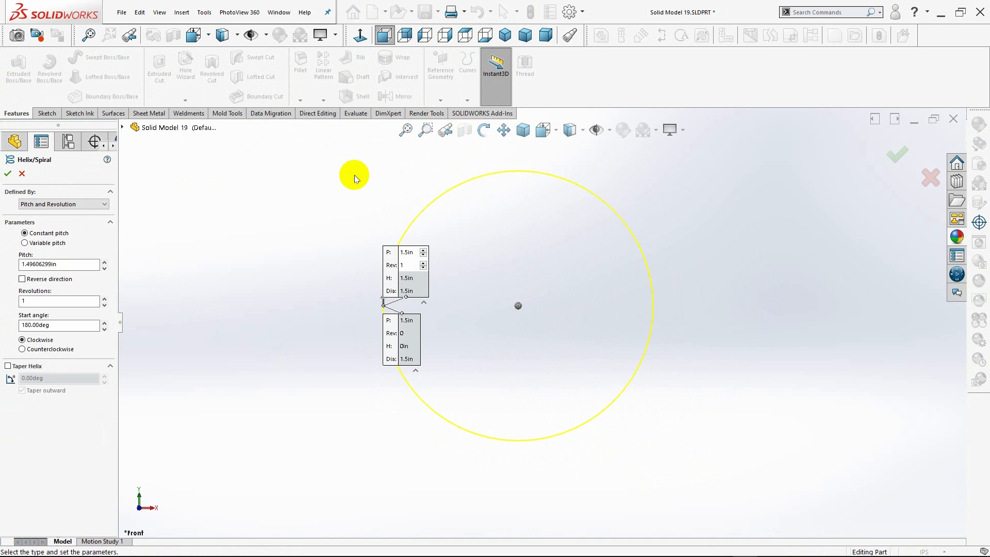
pyautogui.click(503, 36)
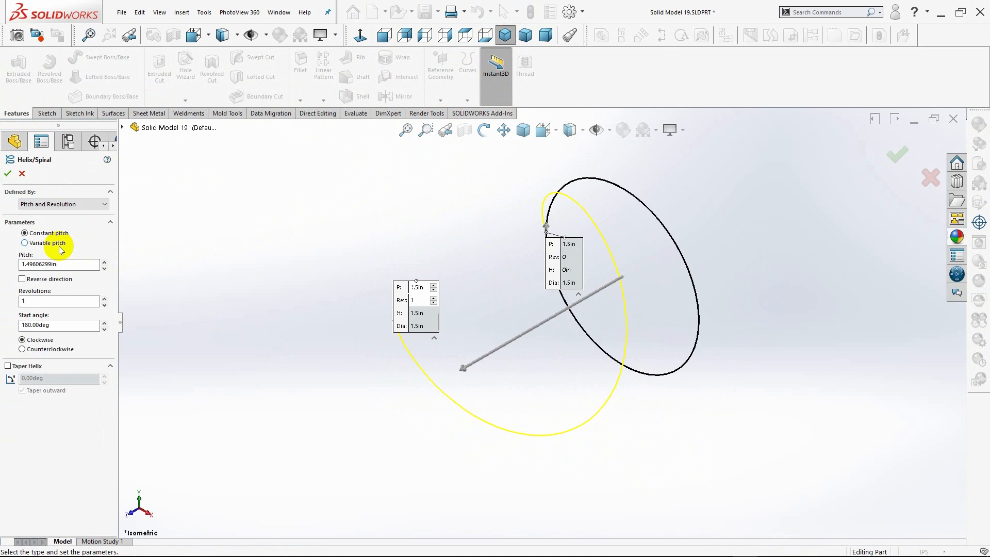
pyautogui.click(64, 262)
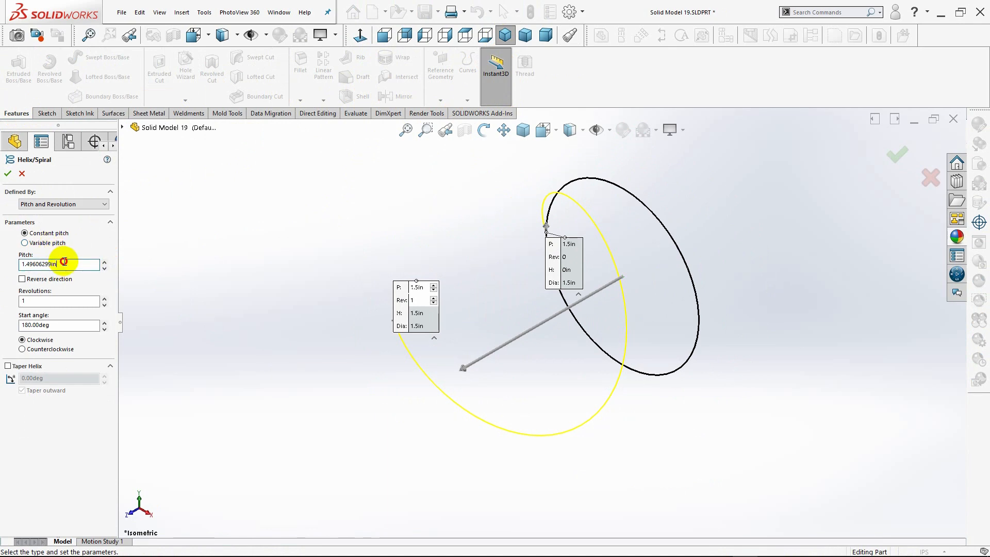
pyautogui.press('BackSpace')
pyautogui.press('BackSpace')
pyautogui.press('BackSpace')
pyautogui.press('BackSpace')
pyautogui.press('BackSpace')
pyautogui.press('BackSpace')
pyautogui.press('BackSpace')
pyautogui.press('BackSpace')
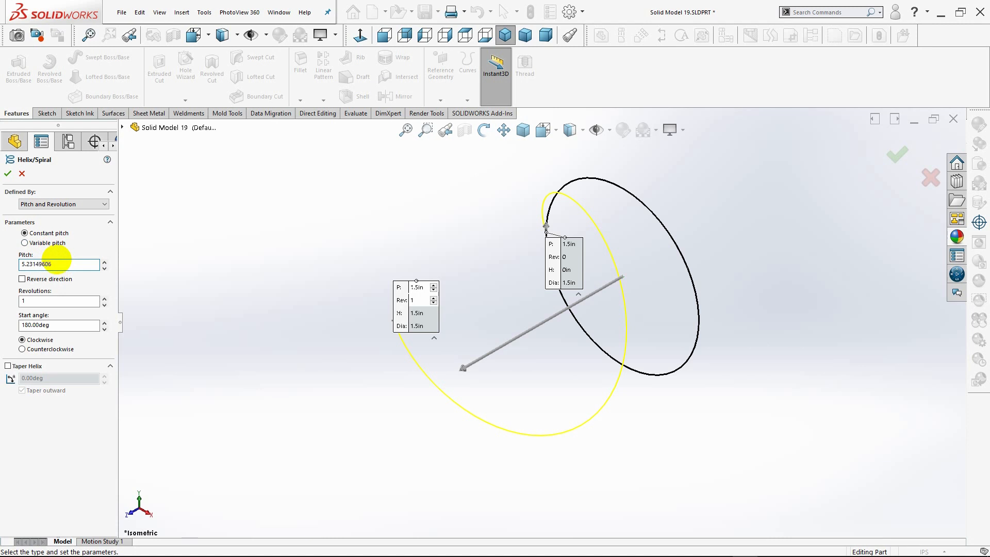
# Set the helix to 5 revolutions, keep the 180° start angle and clockwise direction, and create it.
pyautogui.click(49, 302)
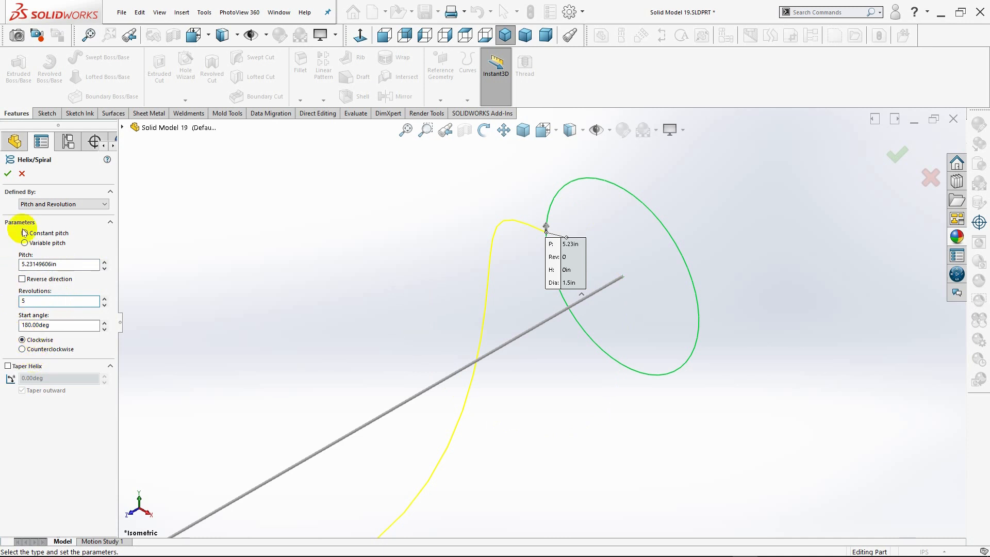
pyautogui.click(505, 35)
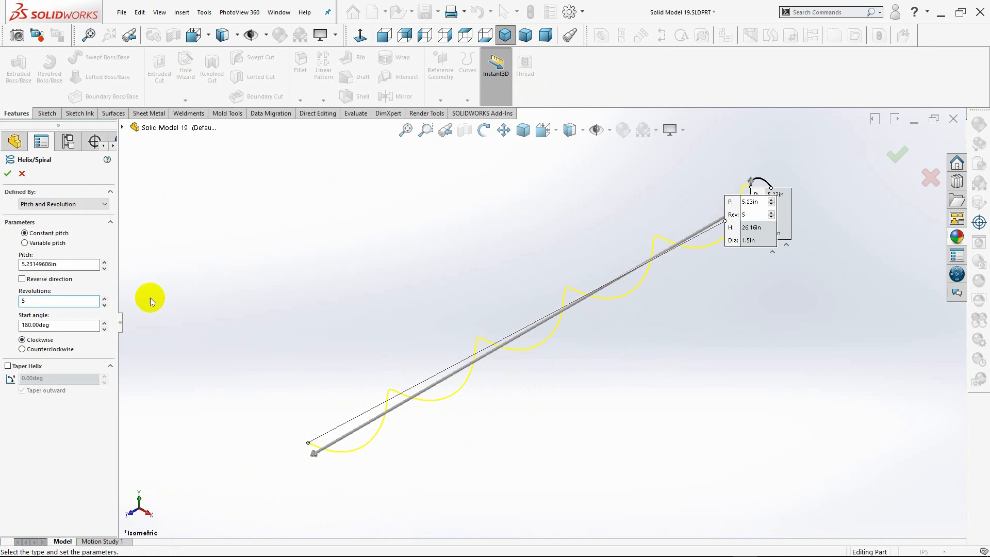
pyautogui.click(55, 327)
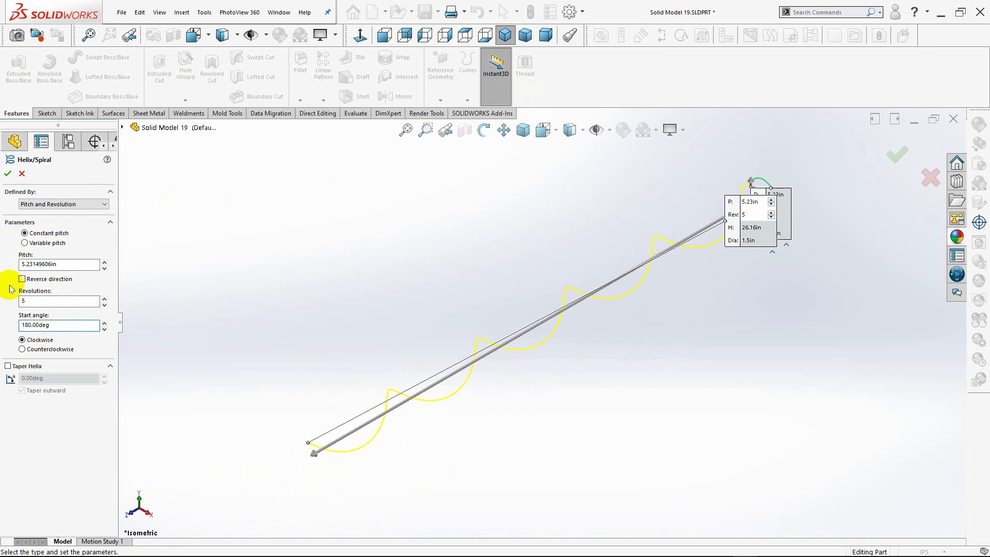
pyautogui.click(8, 172)
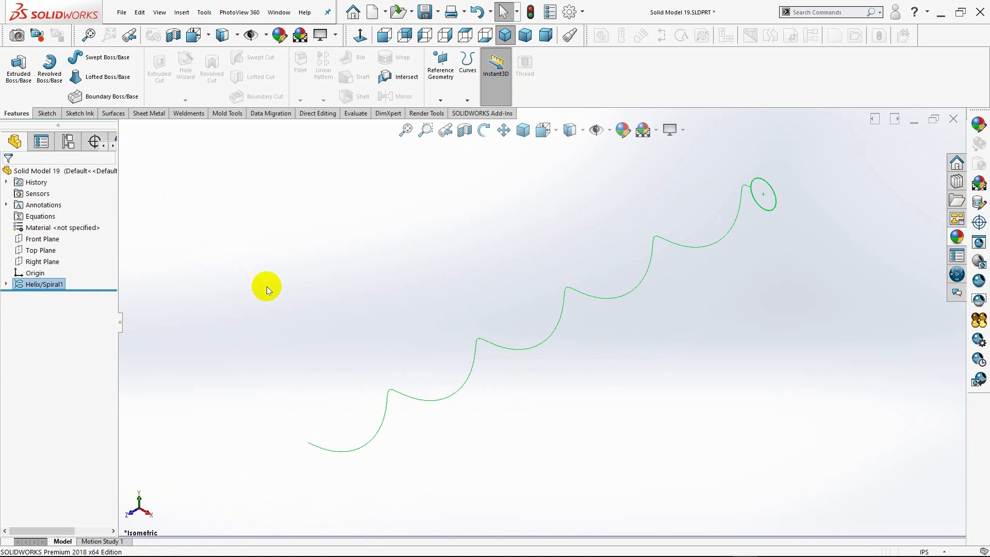
# Create a reference plane perpendicular to the helix and coincident with its endpoint farthest from the base circle.
pyautogui.click(308, 443)
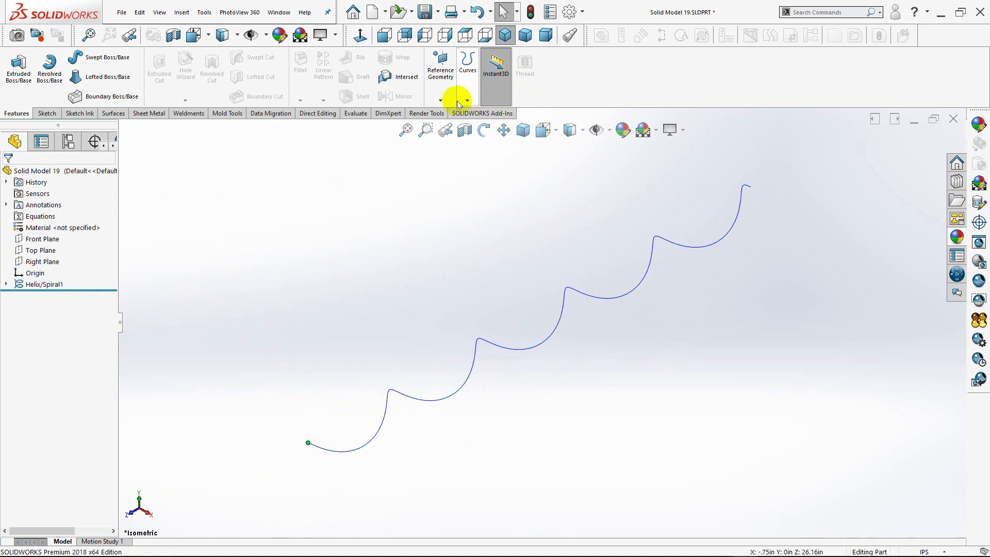
pyautogui.click(441, 100)
pyautogui.click(440, 115)
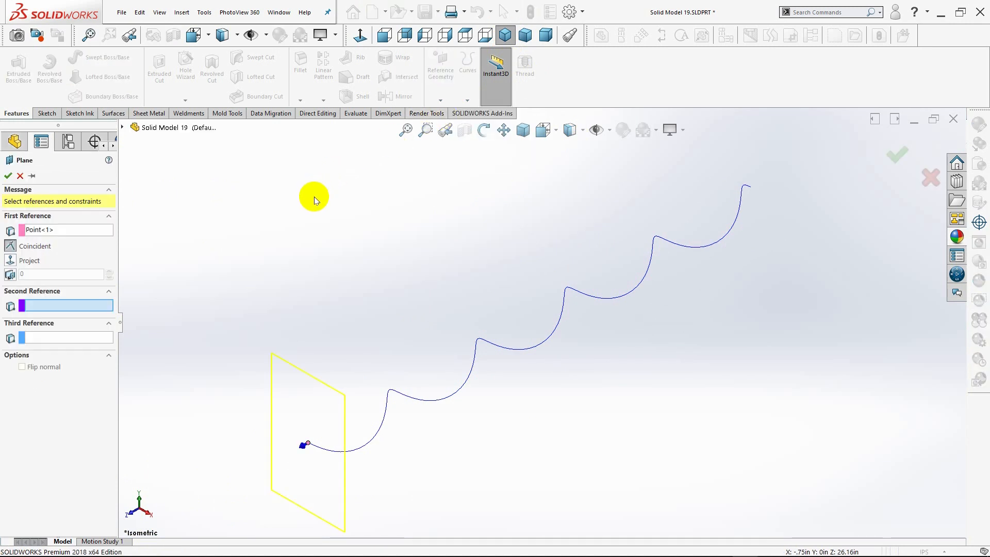
pyautogui.click(41, 234)
pyautogui.rightClick(43, 233)
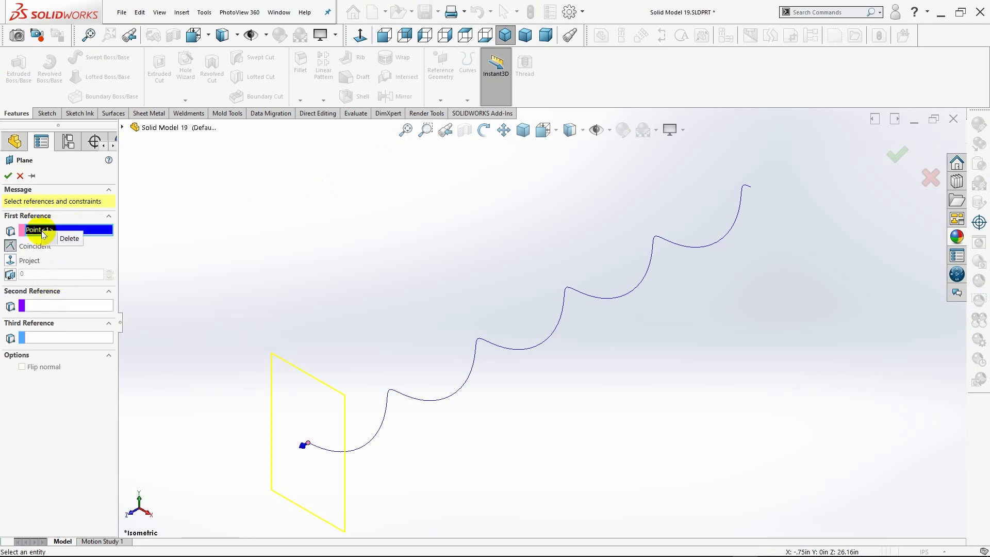
pyautogui.click(68, 239)
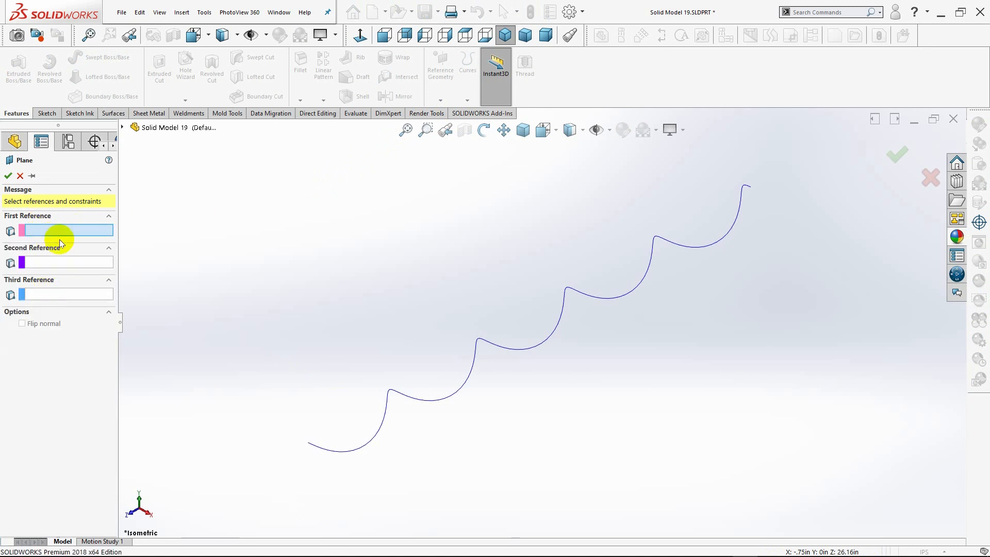
pyautogui.click(336, 452)
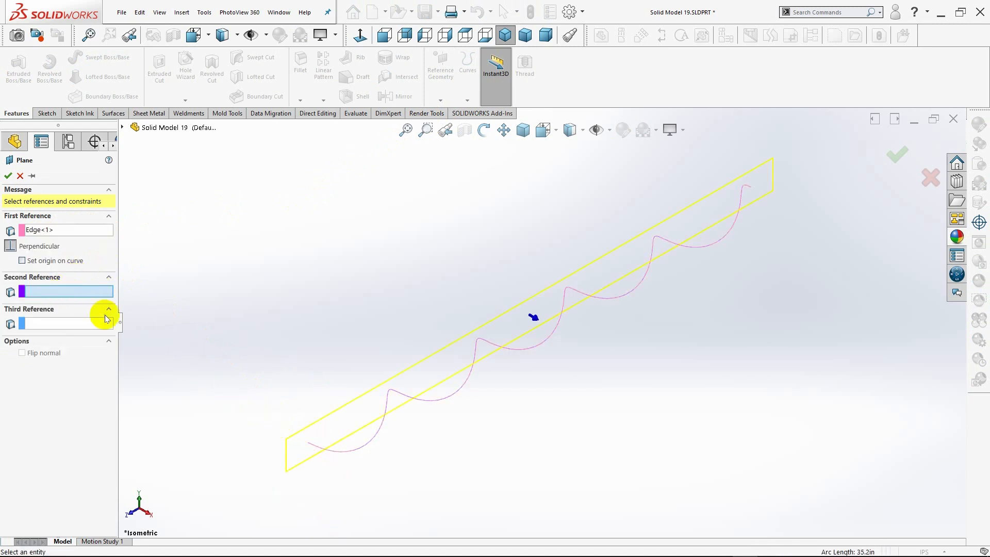
pyautogui.click(308, 444)
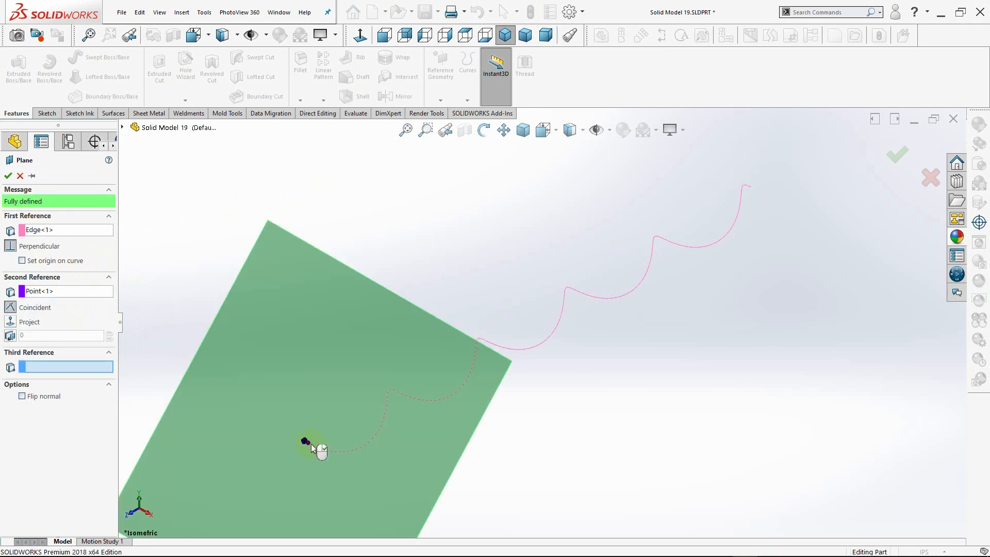
pyautogui.scroll(3, 374, 456)
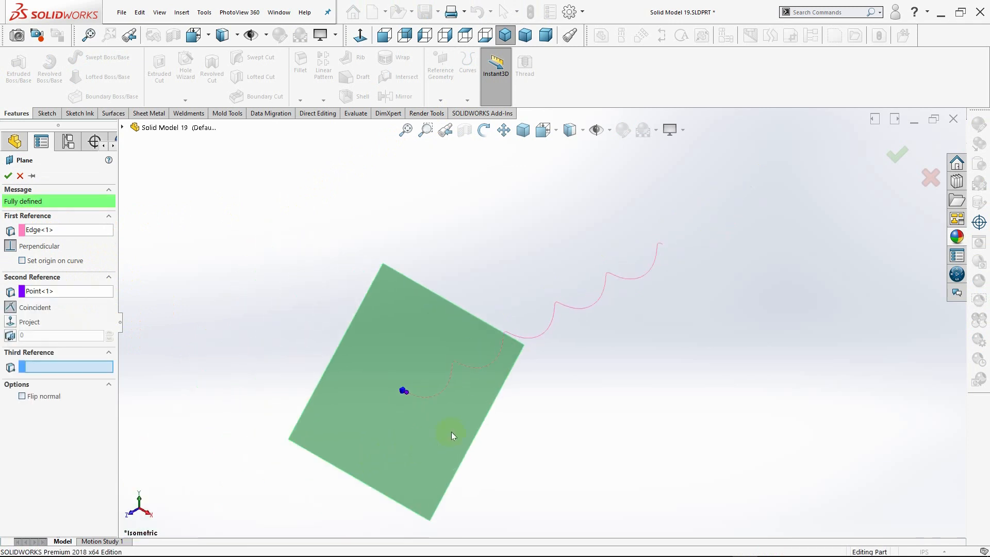
pyautogui.click(8, 178)
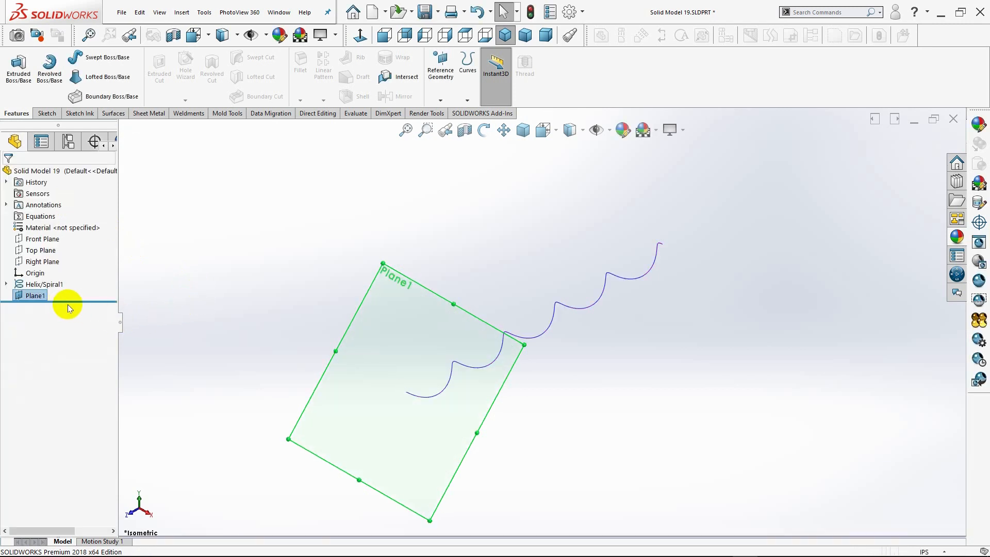
# Sketch a 0.75 in diameter circle on the new plane at the helix's endpoint and move its dimension text clear of the circle.
pyautogui.rightClick(31, 298)
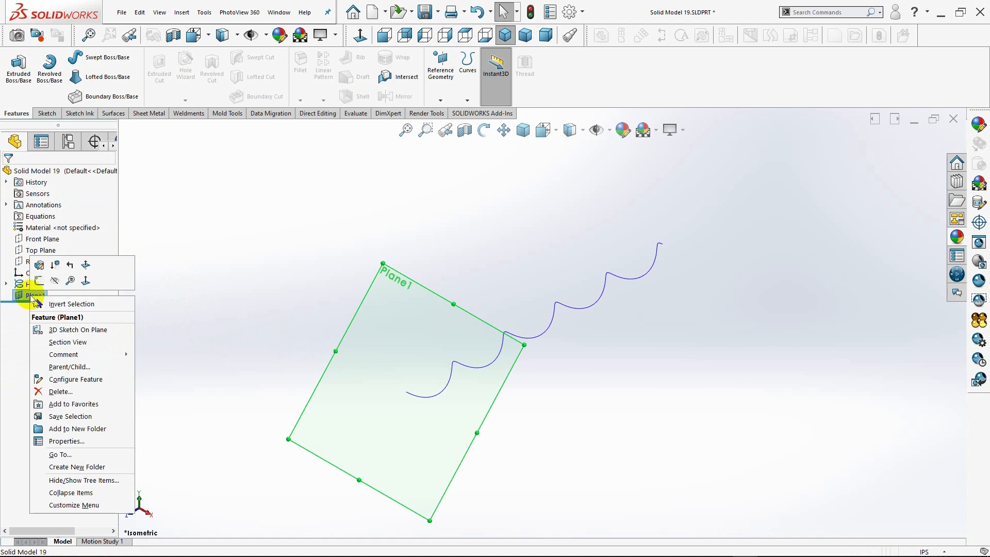
pyautogui.click(36, 276)
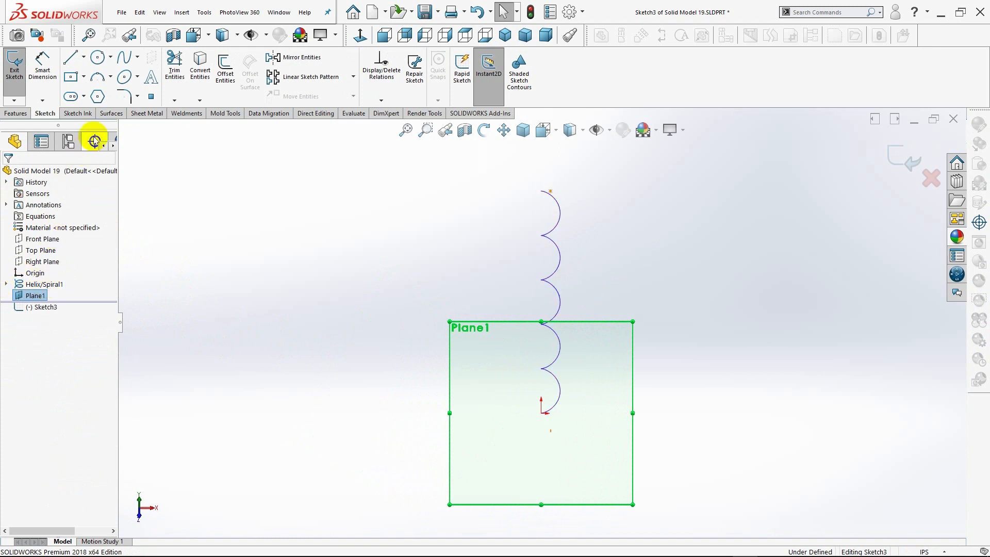
pyautogui.click(98, 58)
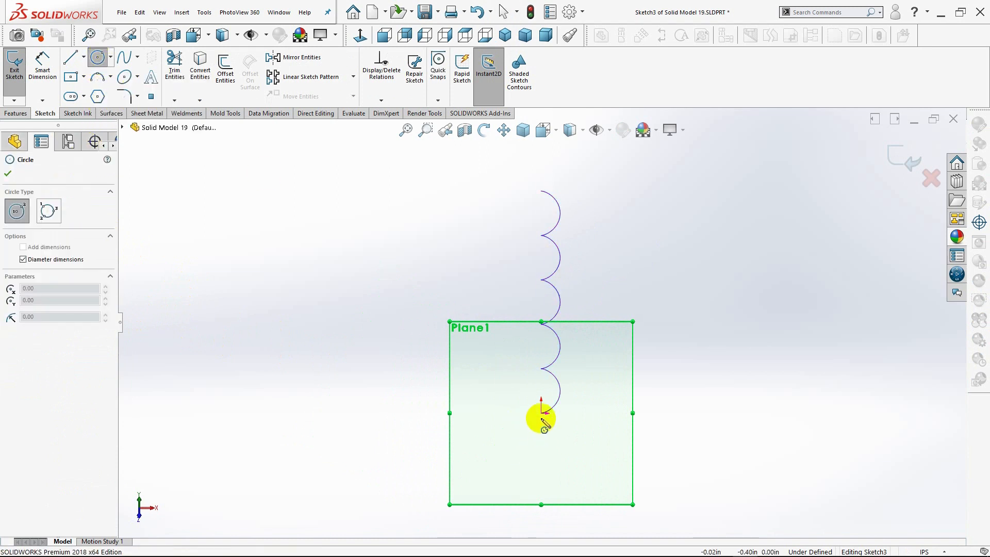
pyautogui.scroll(-5, 540, 414)
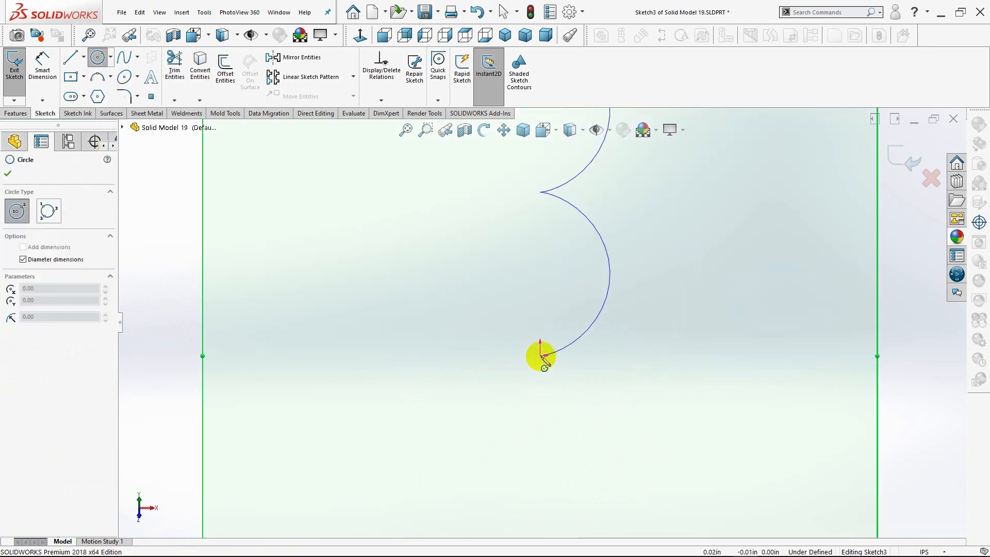
pyautogui.scroll(3, 542, 356)
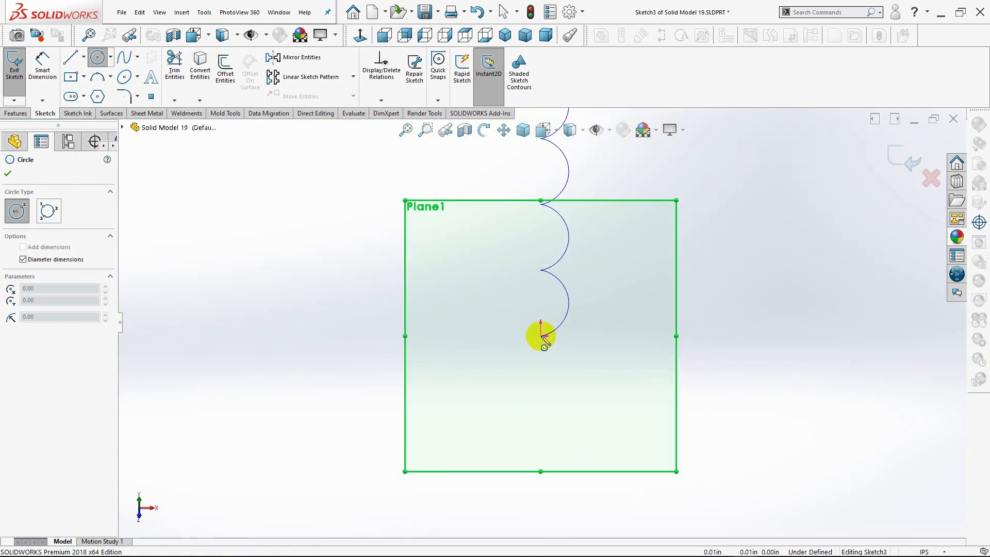
pyautogui.click(505, 35)
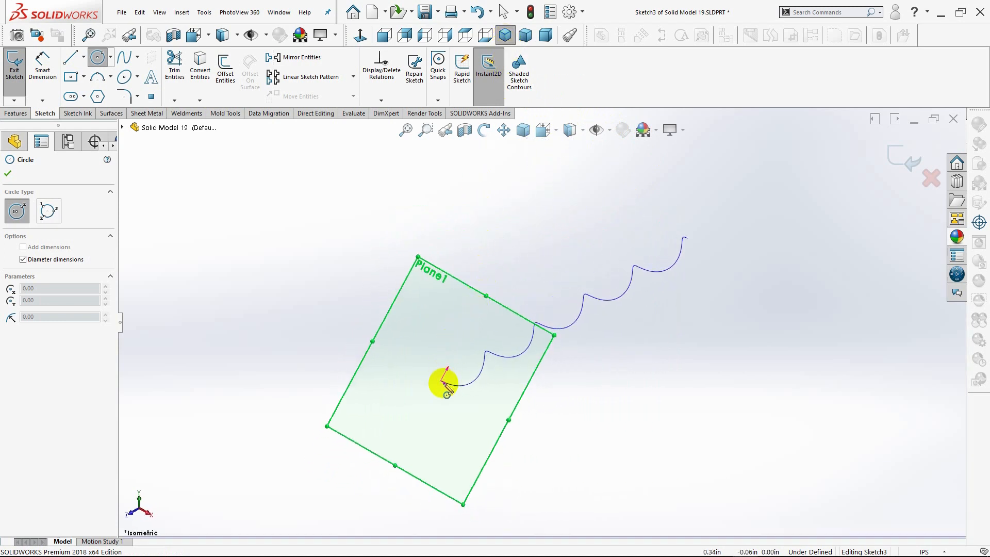
pyautogui.click(360, 35)
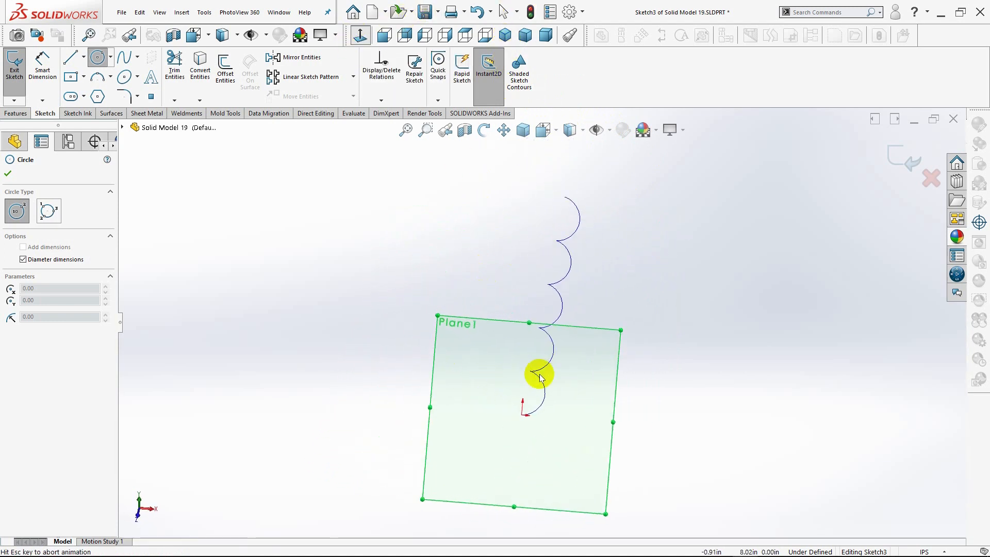
pyautogui.scroll(-5, 539, 376)
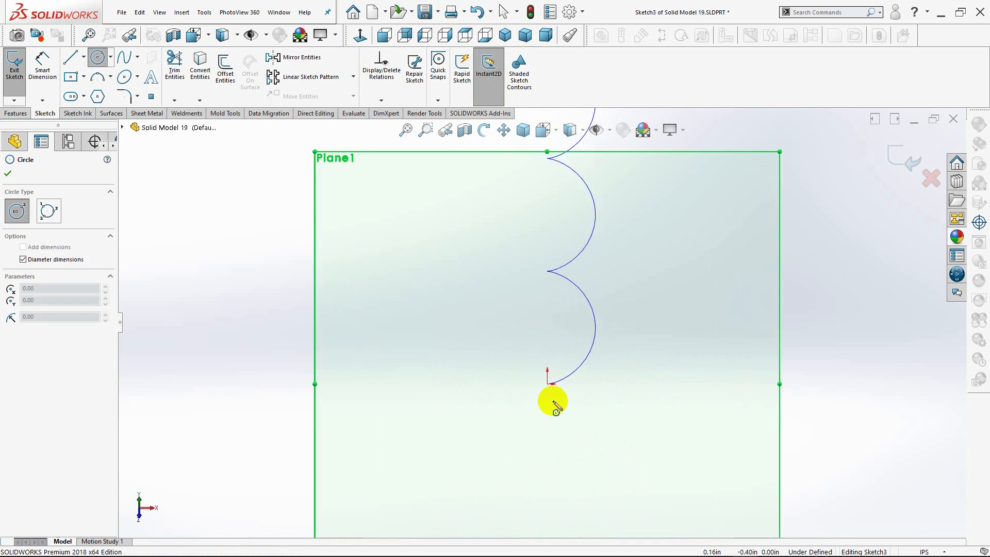
pyautogui.click(546, 376)
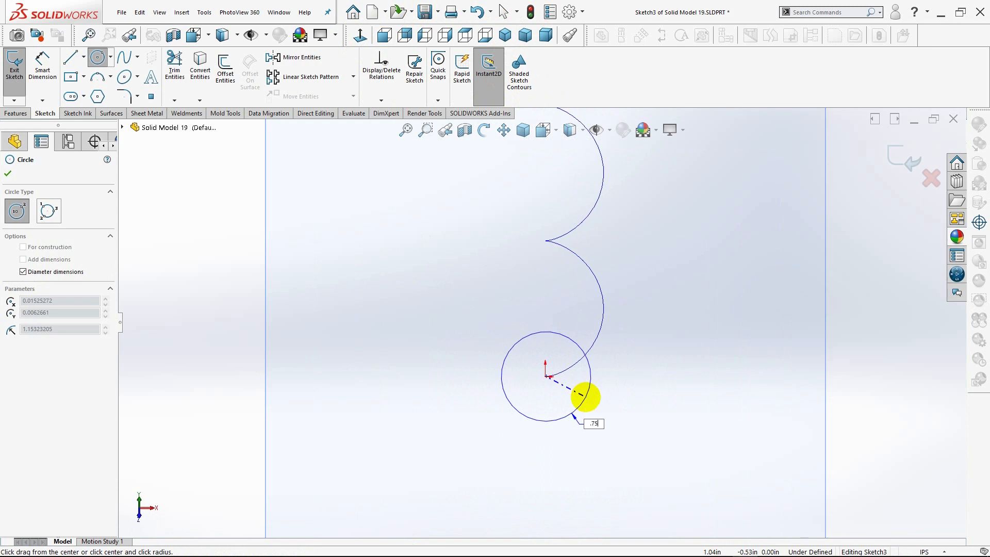
pyautogui.write('.75')
pyautogui.press('Return')
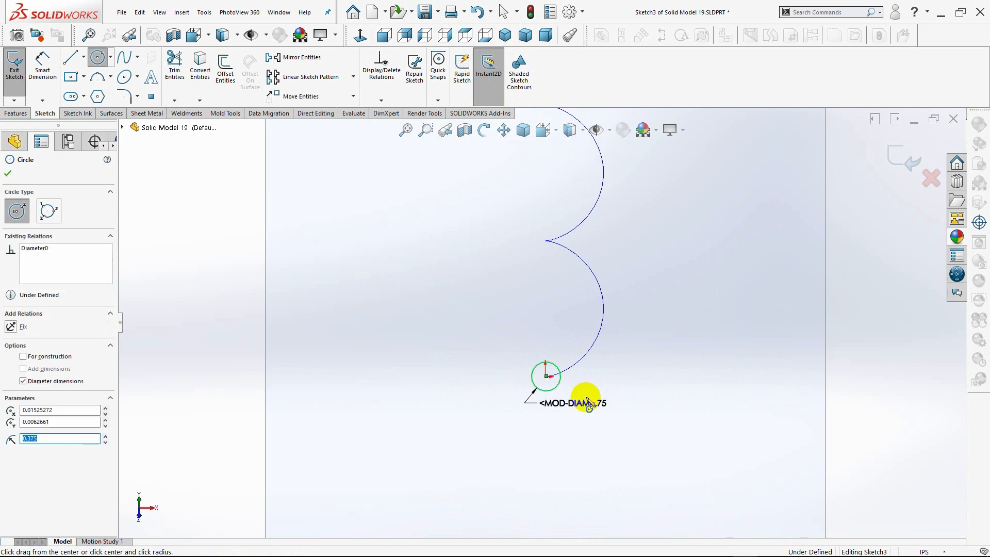
pyautogui.click(8, 173)
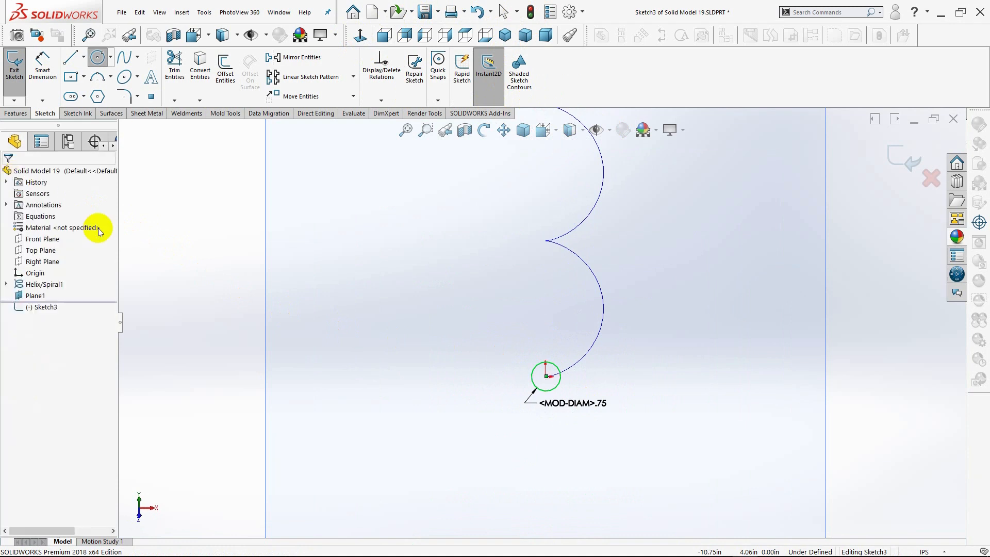
pyautogui.moveTo(563, 405); pyautogui.dragTo(447, 322)
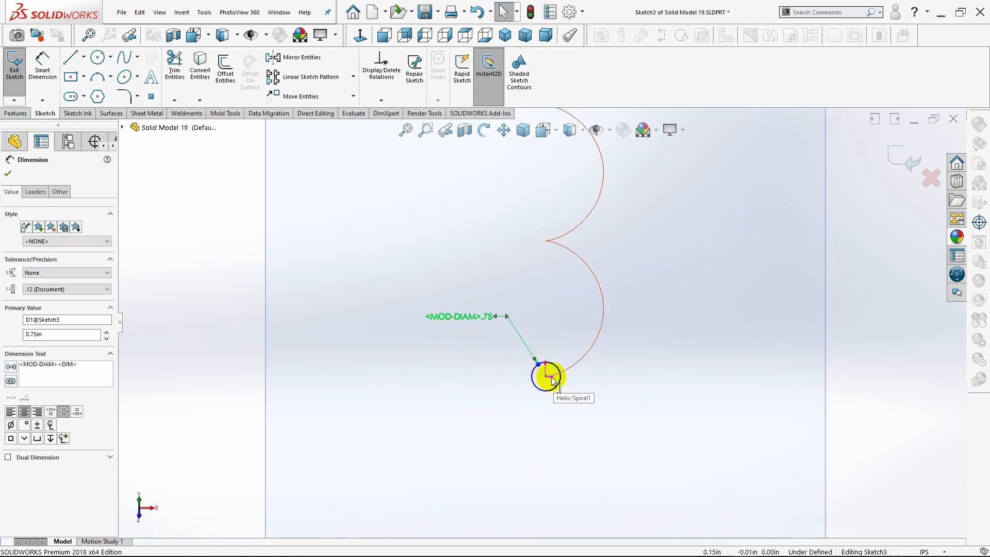
# Add a Pierce relation between the profile circle's centre point and the helix curve.
pyautogui.click(547, 377)
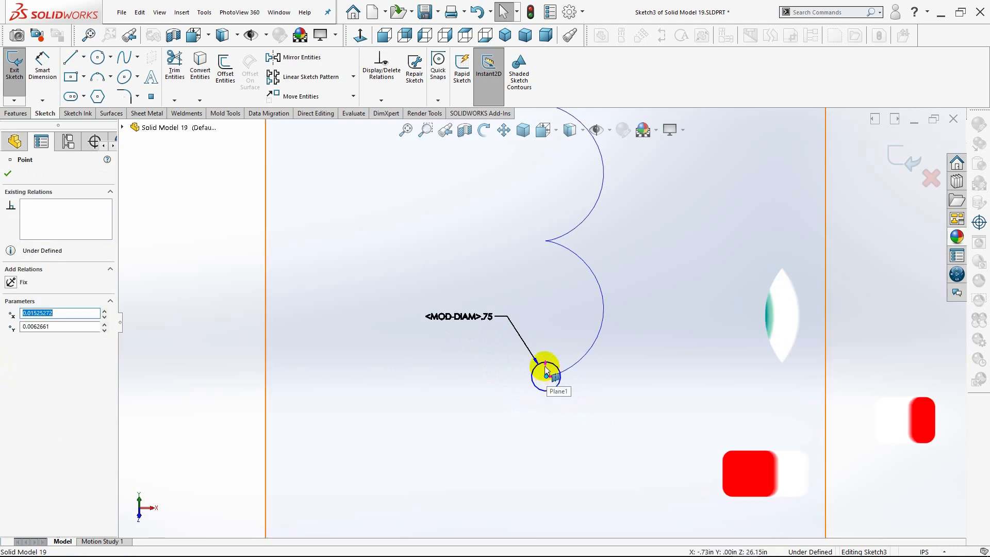
pyautogui.moveTo(669, 393); pyautogui.dragTo(587, 421, button='middle')
pyautogui.moveTo(706, 420); pyautogui.dragTo(628, 432, button='middle')
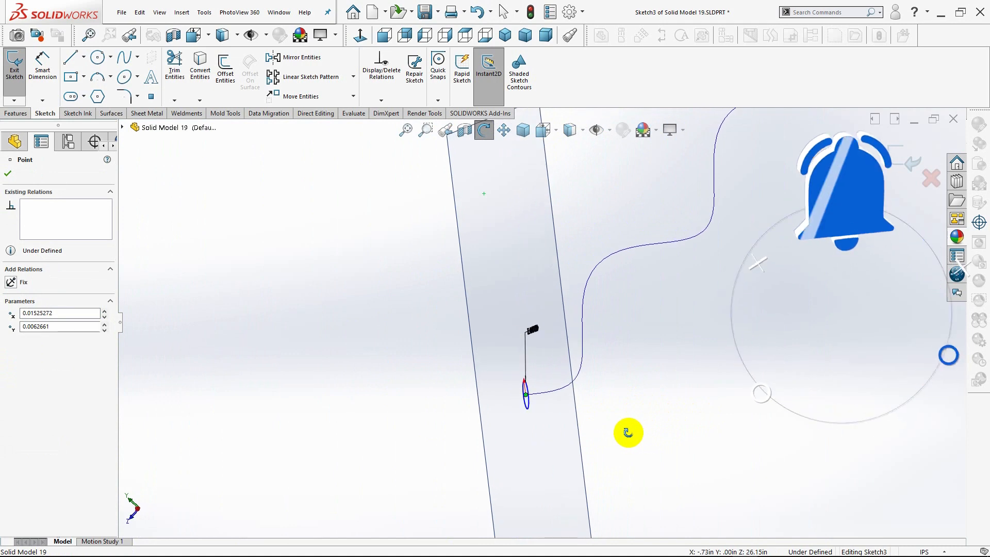
pyautogui.keyDown('ctrl'); pyautogui.click(540, 397); pyautogui.keyUp('ctrl')
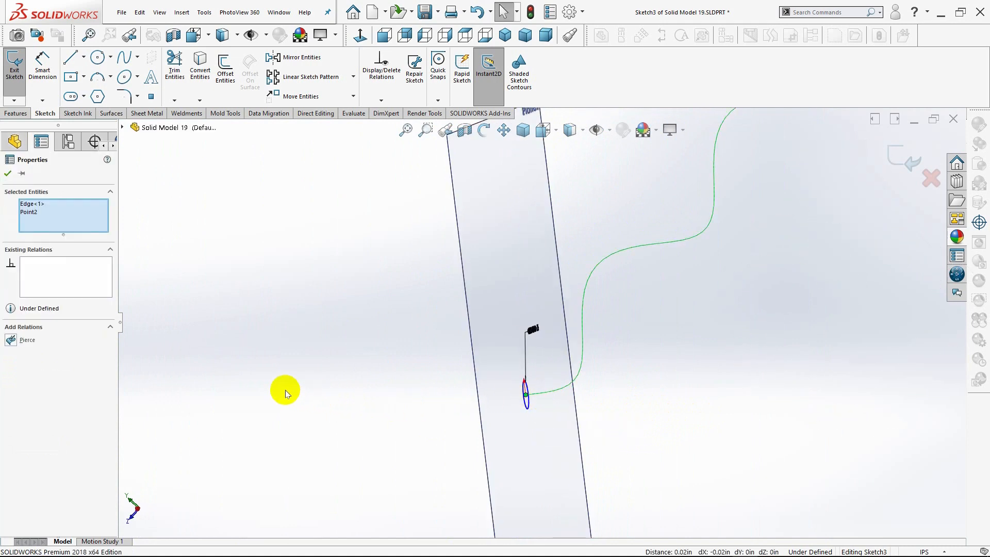
pyautogui.click(11, 340)
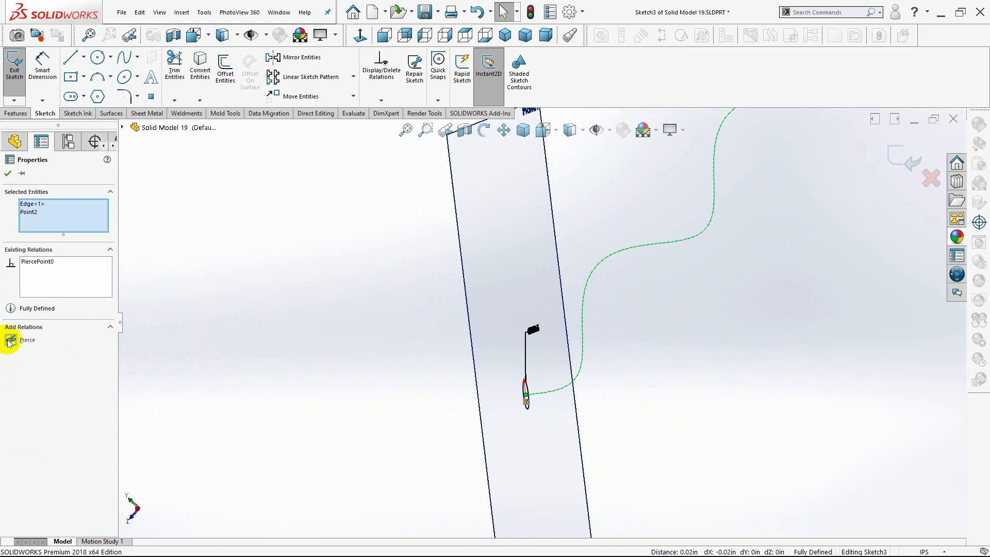
pyautogui.click(8, 174)
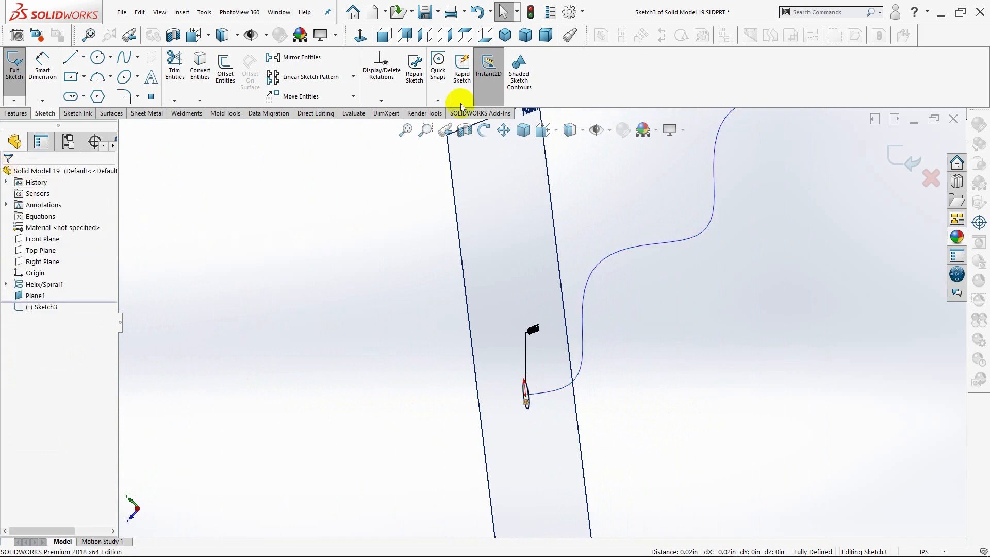
# Sweep the 0.75 in circle sketch along the helix as a solid boss.
pyautogui.click(506, 35)
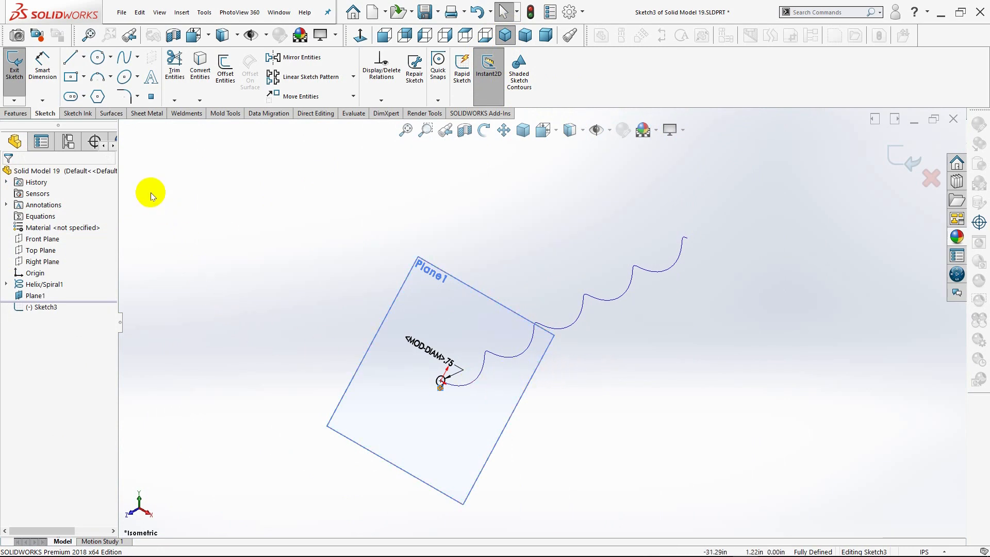
pyautogui.click(16, 113)
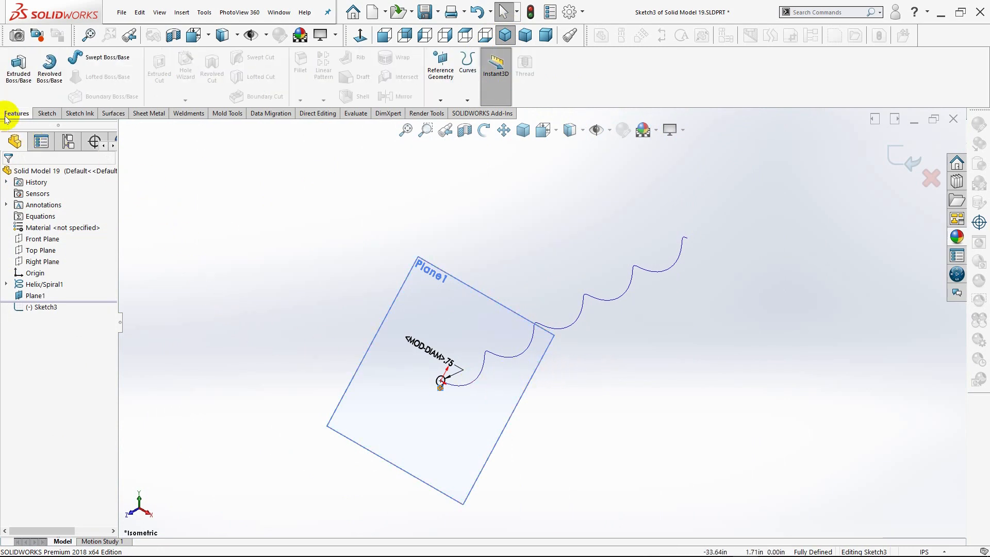
pyautogui.click(96, 59)
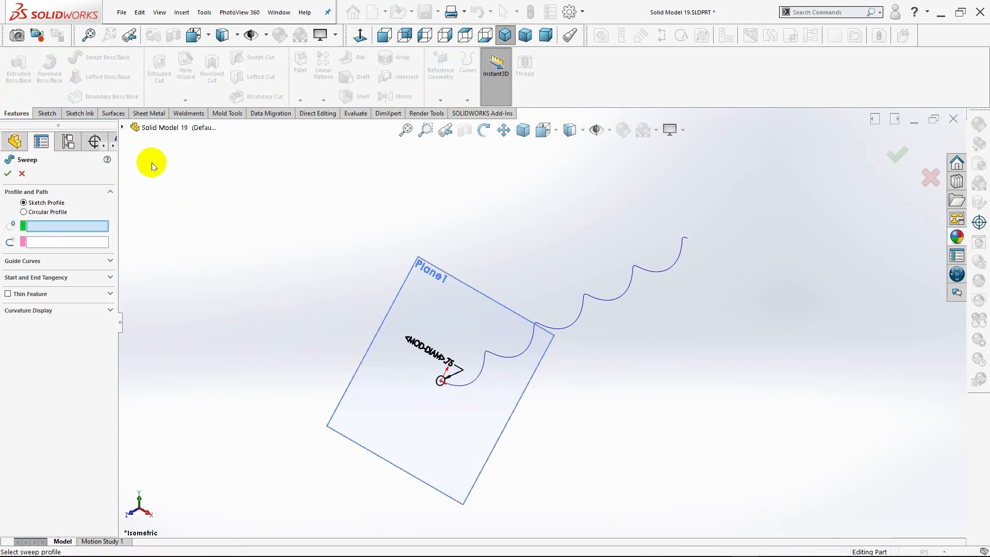
pyautogui.click(438, 384)
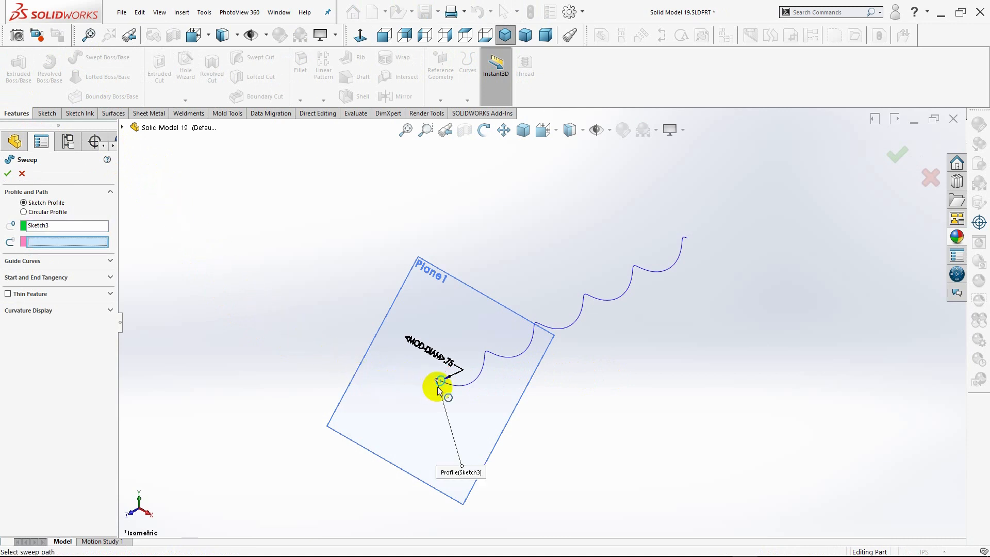
pyautogui.click(479, 377)
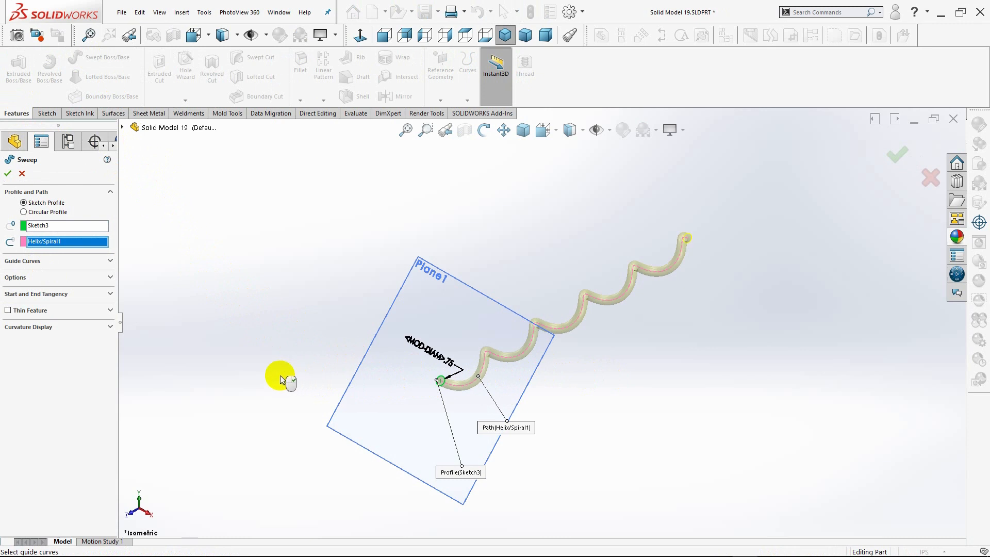
pyautogui.click(8, 174)
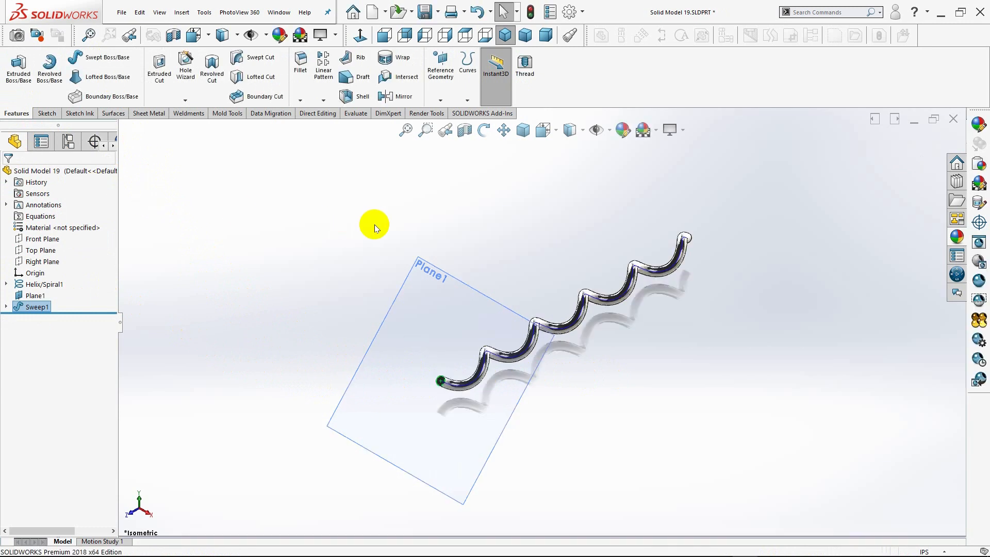
pyautogui.click(496, 222)
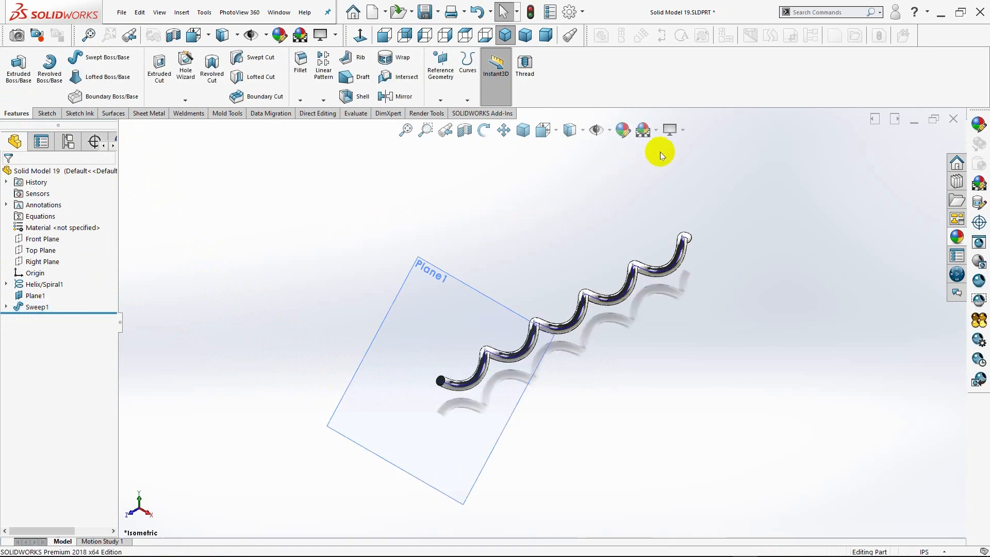
# Apply the Plain White scene behind the swept part.
pyautogui.click(659, 130)
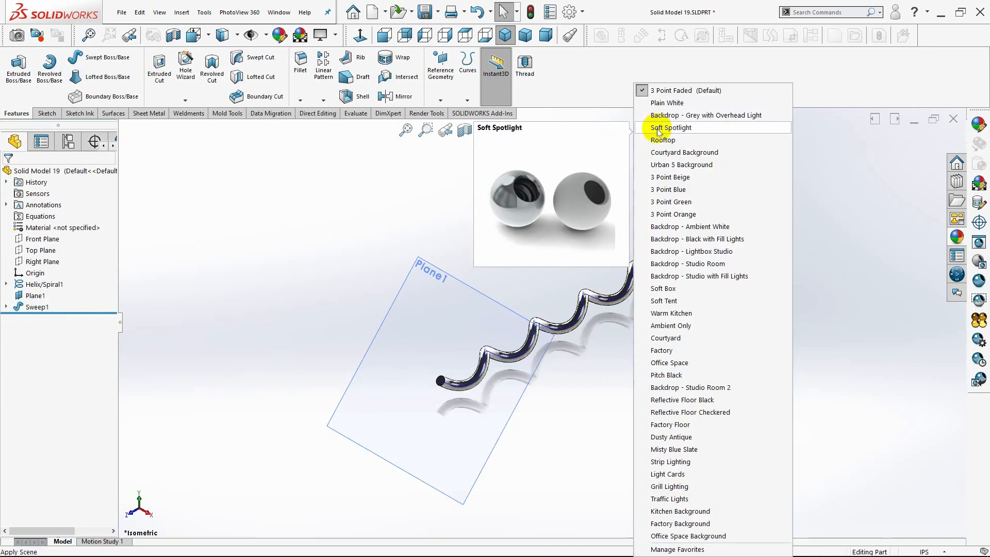
pyautogui.click(657, 100)
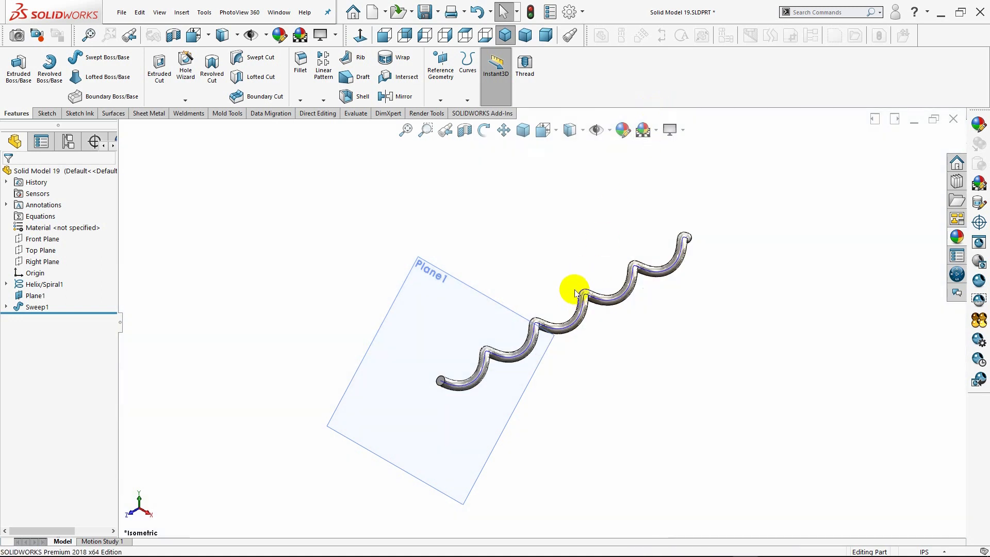
pyautogui.moveTo(571, 288); pyautogui.dragTo(475, 273, button='middle')
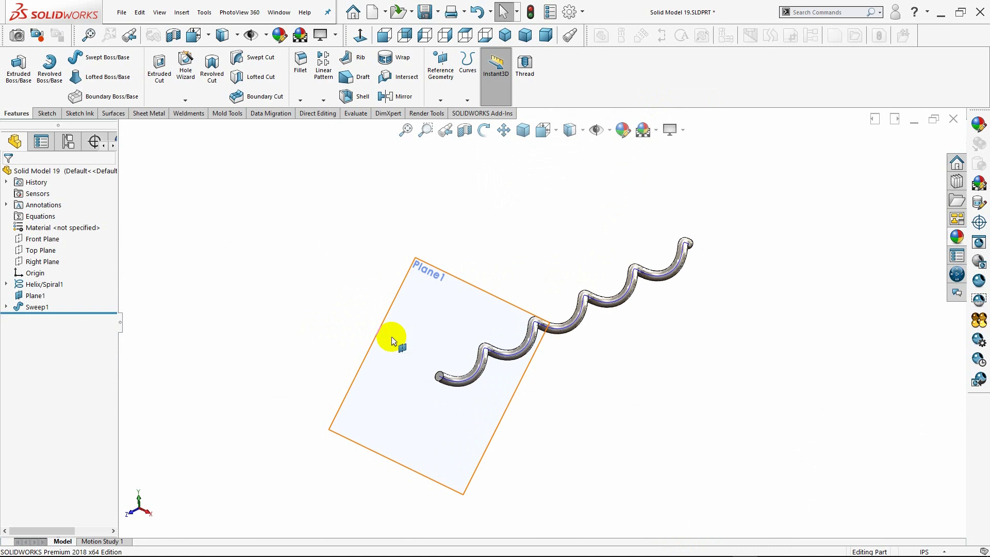
pyautogui.moveTo(391, 341); pyautogui.dragTo(332, 351, button='middle')
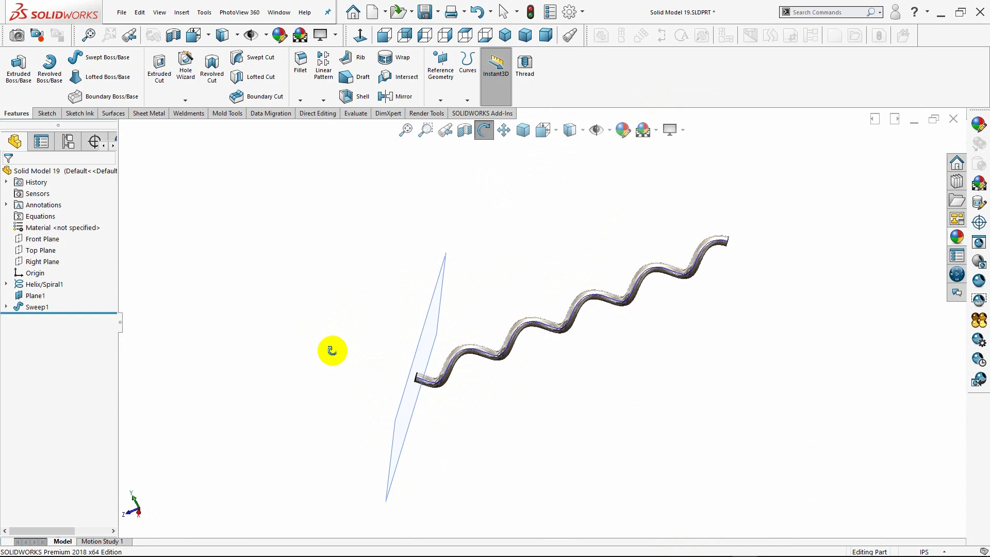
pyautogui.moveTo(332, 350); pyautogui.dragTo(332, 350, button='middle')
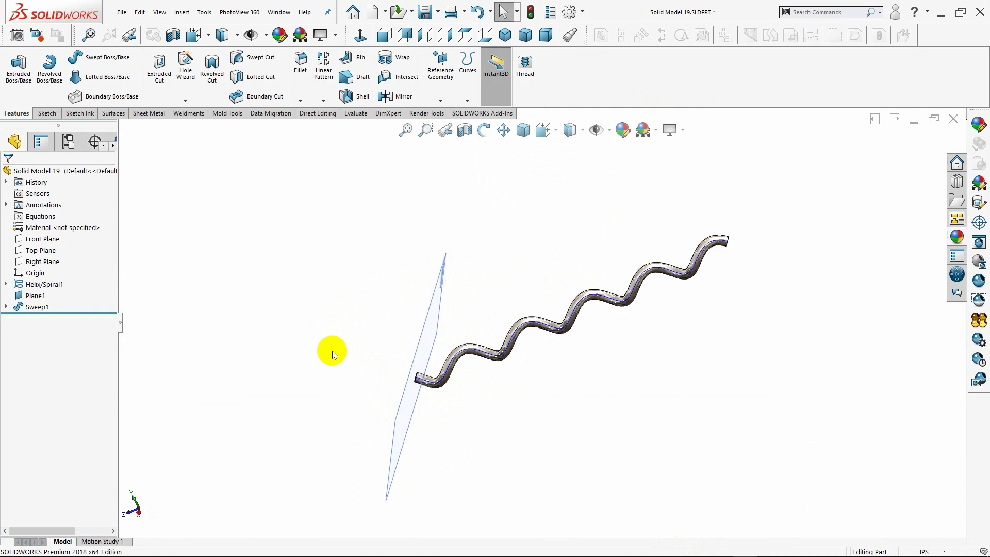
pyautogui.click(505, 34)
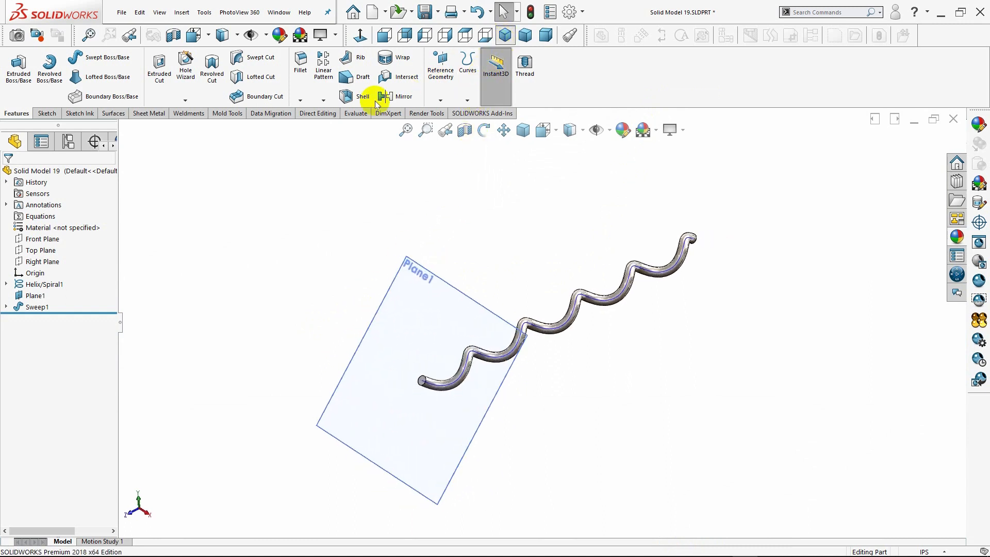
# Edit the helix feature and set its constant pitch to 2.73149606 in.
pyautogui.rightClick(32, 284)
pyautogui.click(34, 261)
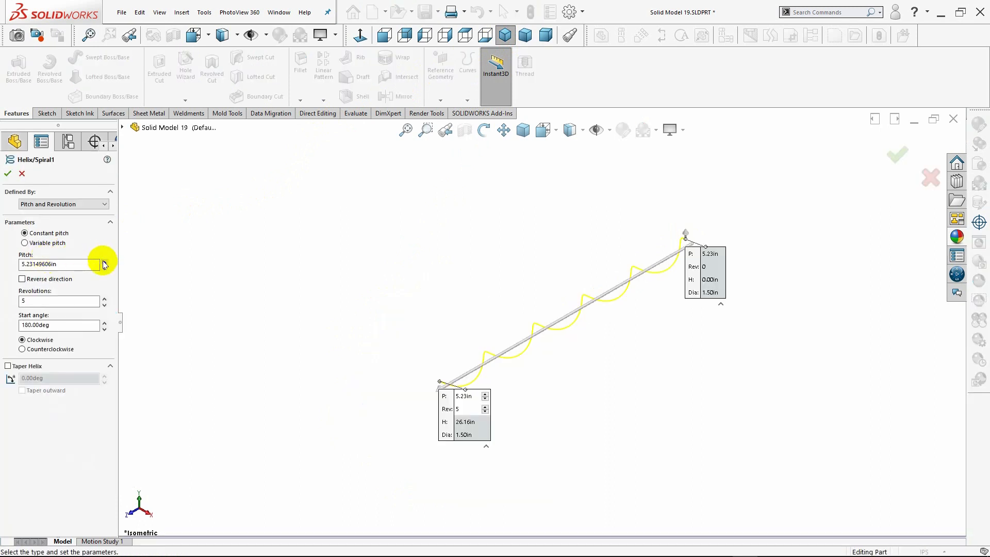
pyautogui.click(103, 261)
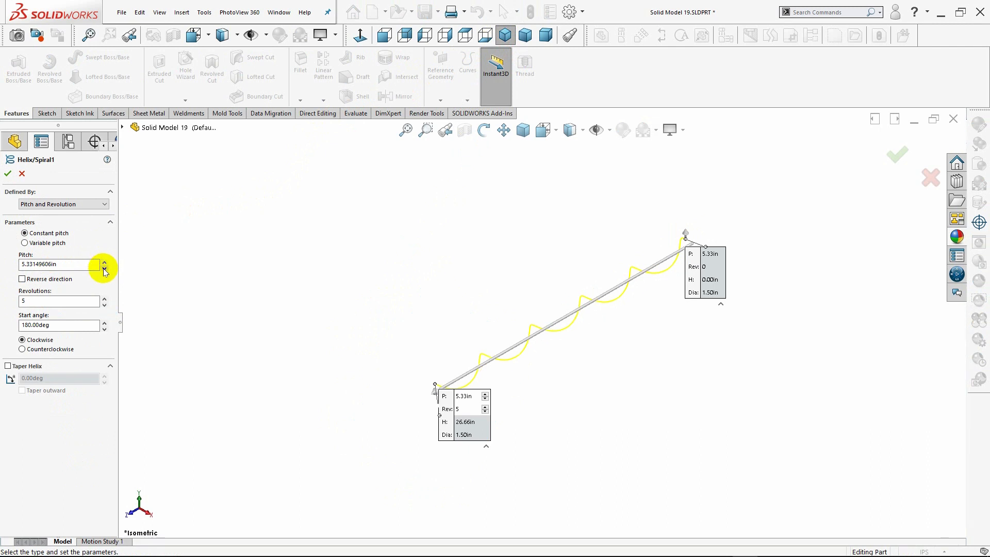
pyautogui.click(103, 269)
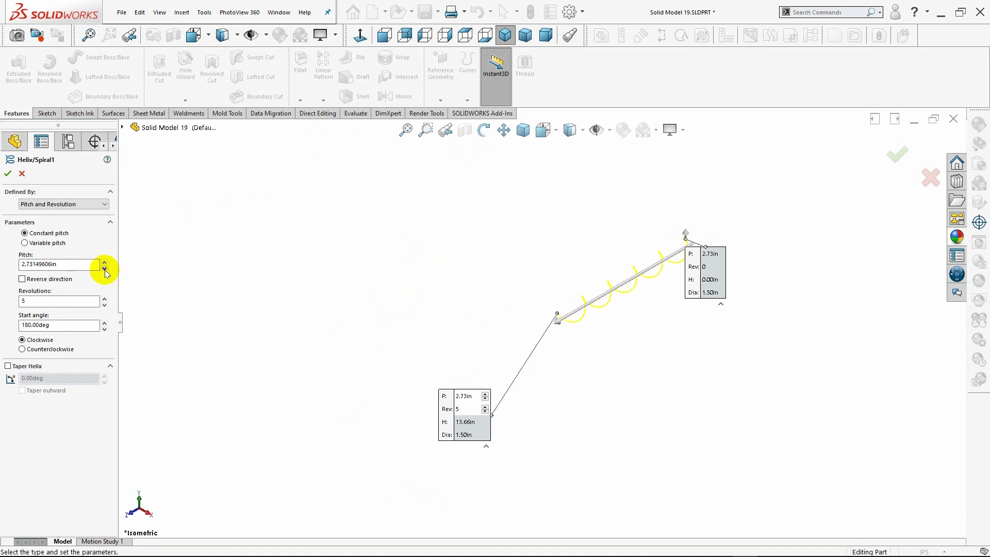
pyautogui.click(33, 265)
pyautogui.click(9, 175)
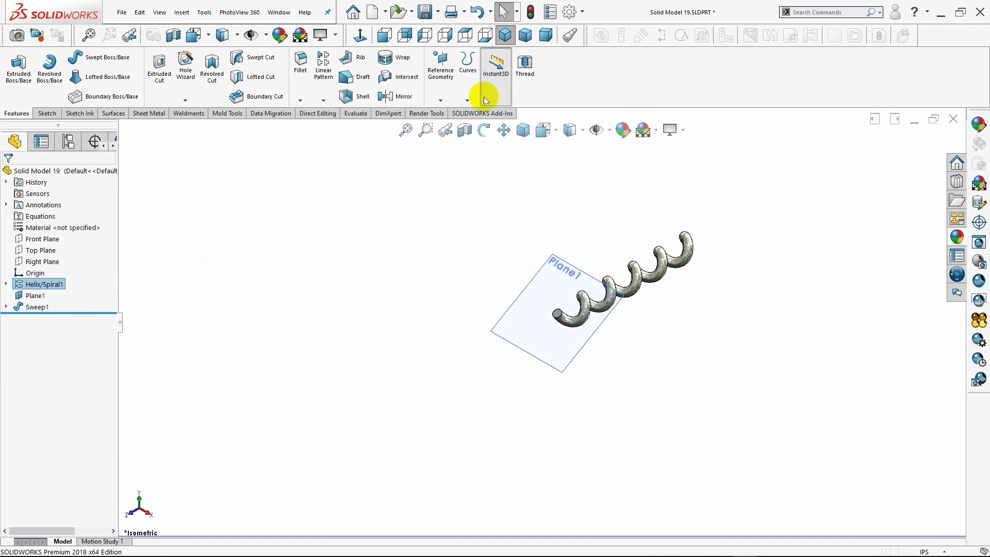
pyautogui.click(505, 52)
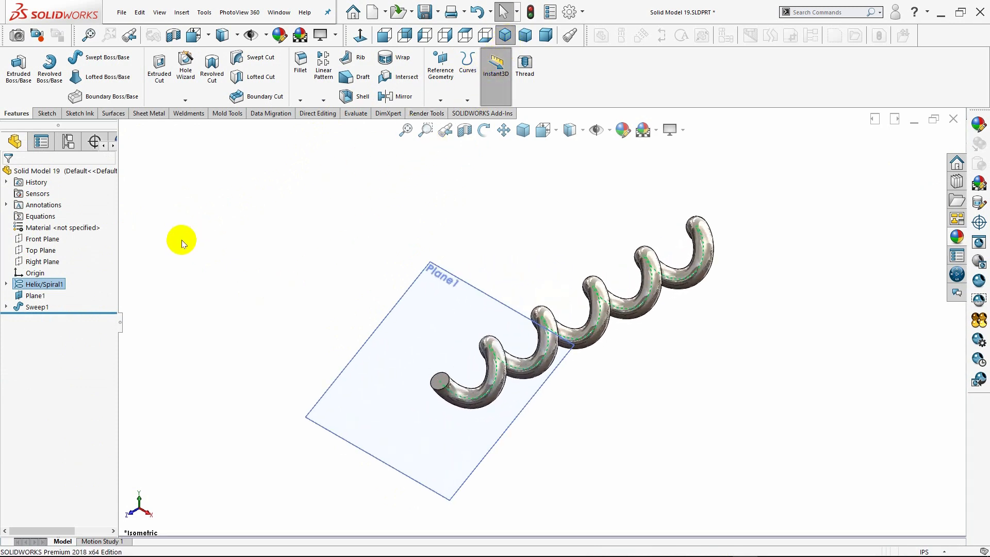
# Reduce the helix's constant pitch to 2.03149606 in.
pyautogui.rightClick(48, 287)
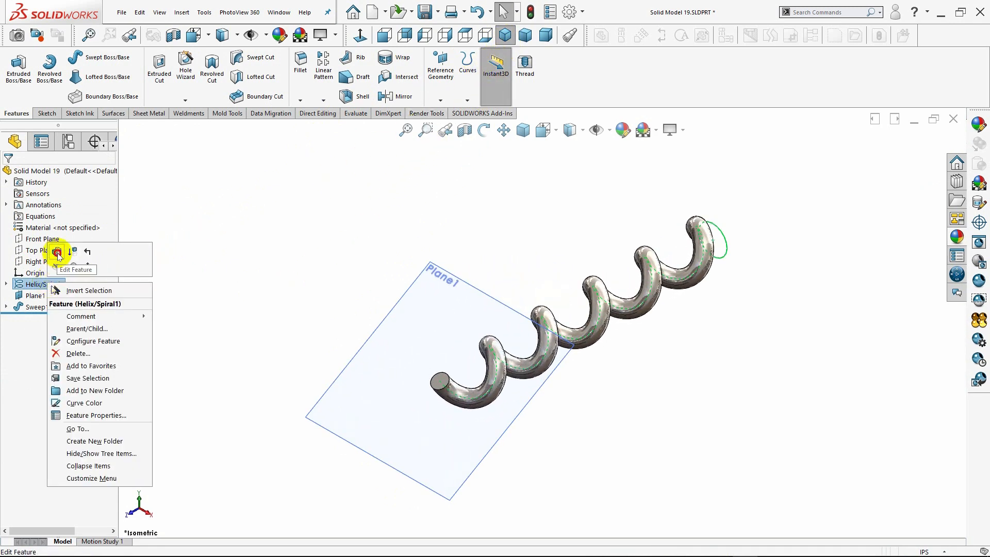
pyautogui.click(60, 257)
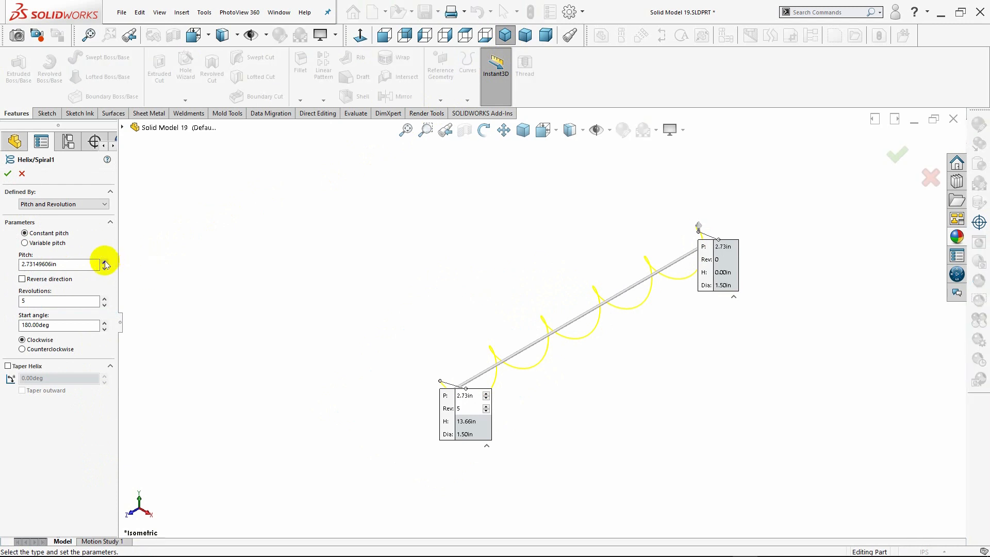
pyautogui.click(104, 261)
pyautogui.click(105, 269)
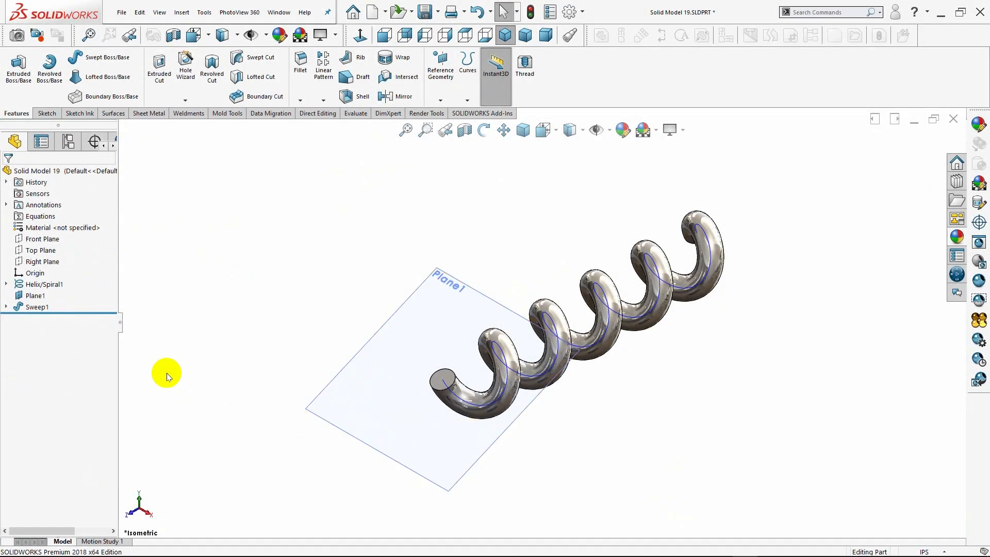
# Hide the reference plane at the sweep's end and the helix curve.
pyautogui.rightClick(36, 297)
pyautogui.click(59, 281)
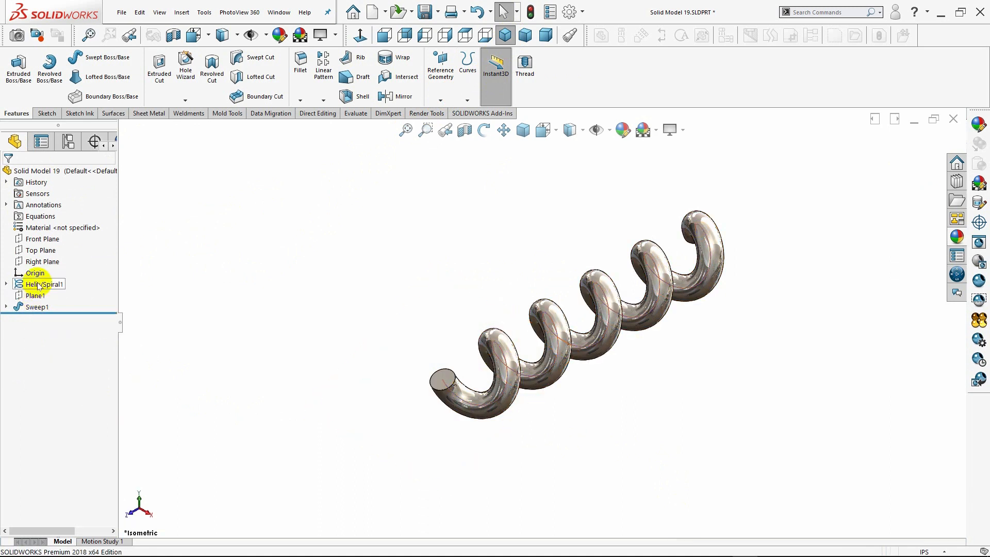
pyautogui.rightClick(39, 286)
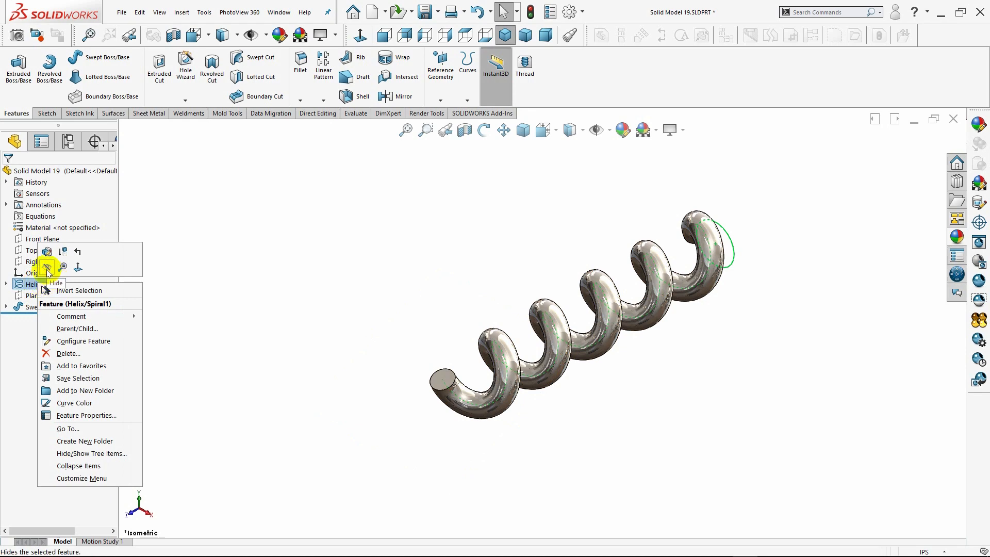
pyautogui.click(47, 268)
pyautogui.moveTo(418, 418)
pyautogui.mouseDown(button='middle')
pyautogui.moveTo(338, 424)
pyautogui.moveTo(433, 419)
pyautogui.mouseUp(button='middle')
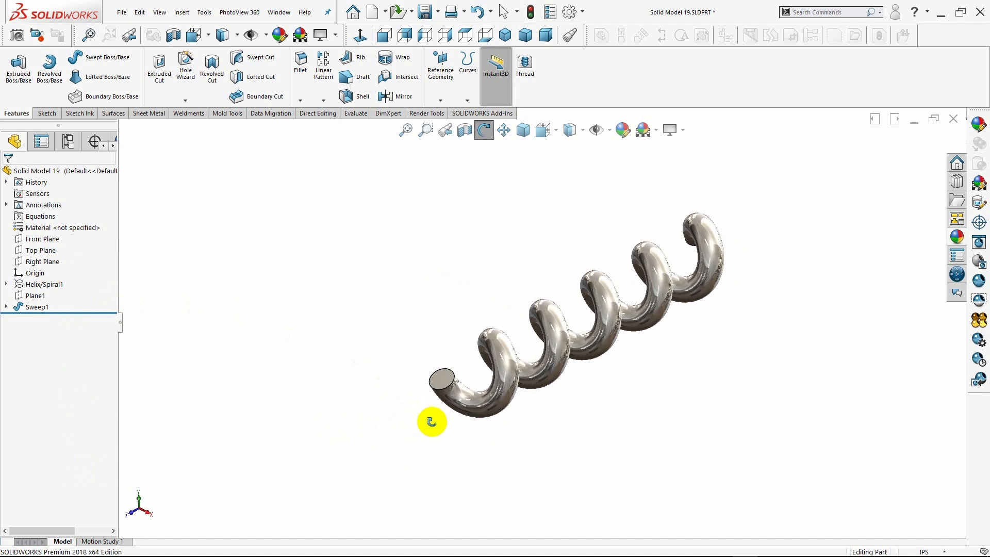
pyautogui.click(505, 34)
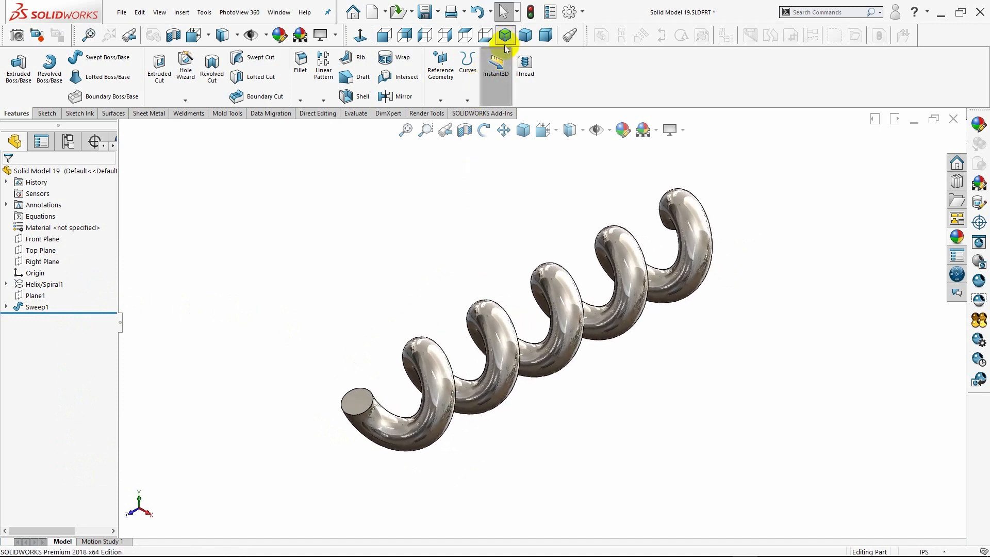
# Edit the helix feature and set its constant pitch to 1.53149606 in.
pyautogui.rightClick(43, 285)
pyautogui.click(51, 252)
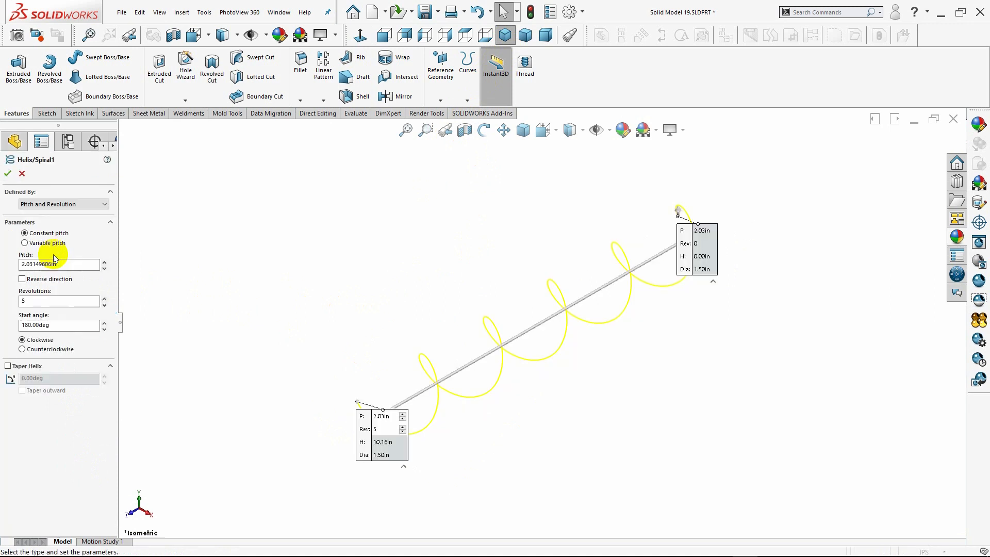
pyautogui.click(104, 268)
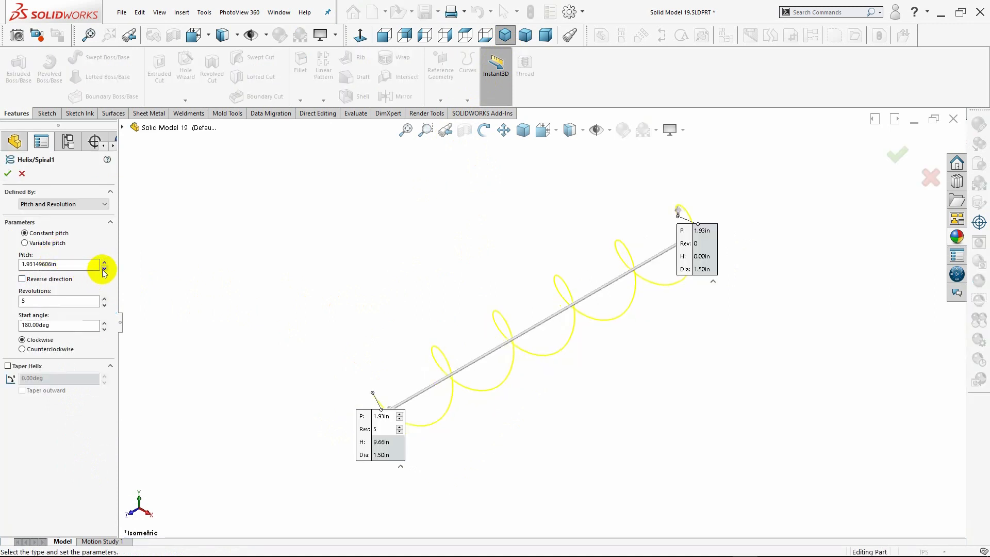
pyautogui.click(105, 268)
pyautogui.click(104, 268)
pyautogui.click(104, 268)
pyautogui.click(104, 268)
pyautogui.click(104, 268)
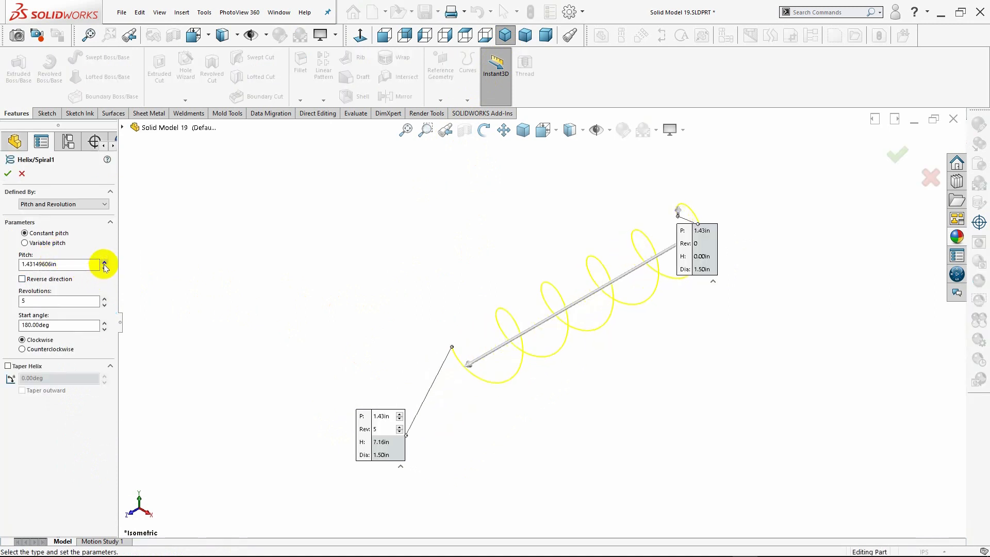
pyautogui.click(104, 262)
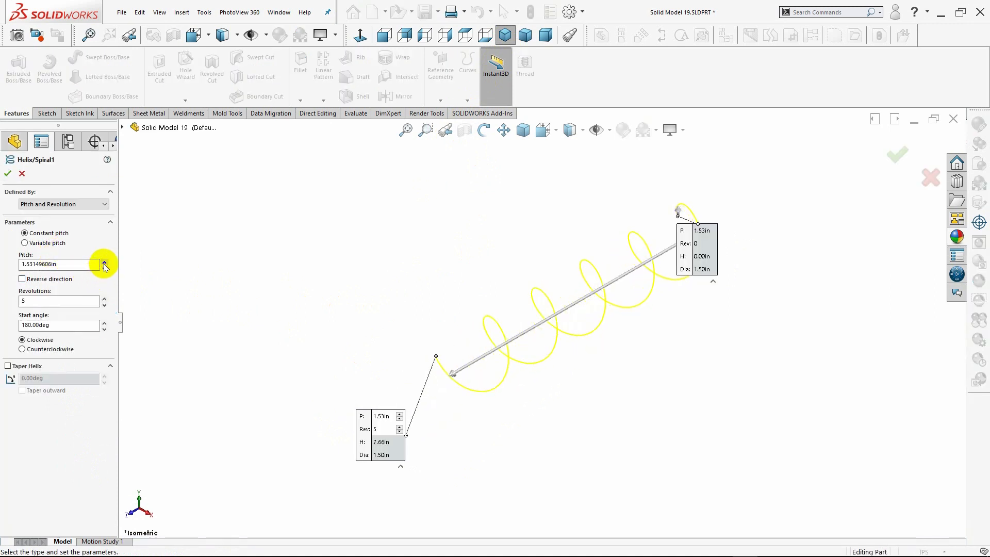
# Set the helix to 8 revolutions and rebuild the swept coil.
pyautogui.click(104, 298)
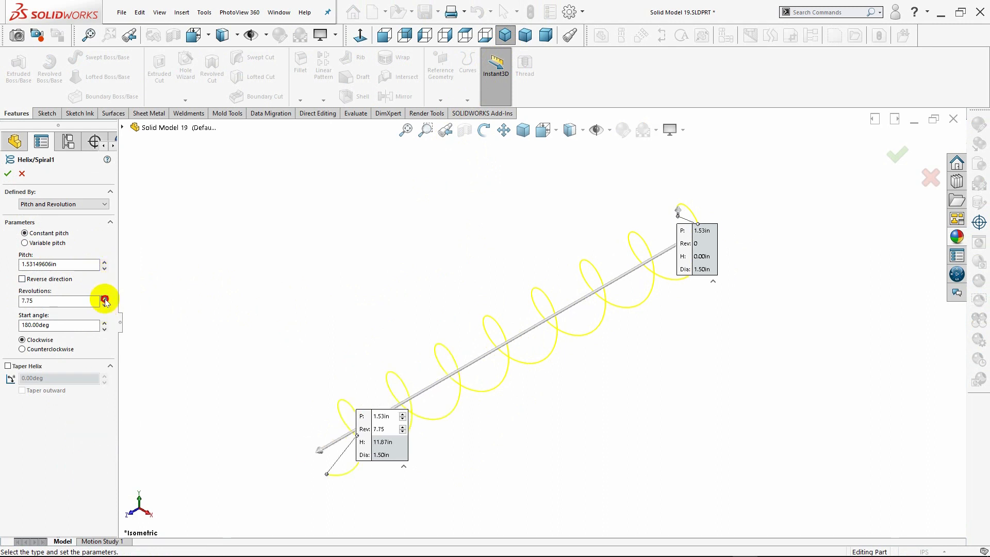
pyautogui.click(105, 299)
pyautogui.click(104, 298)
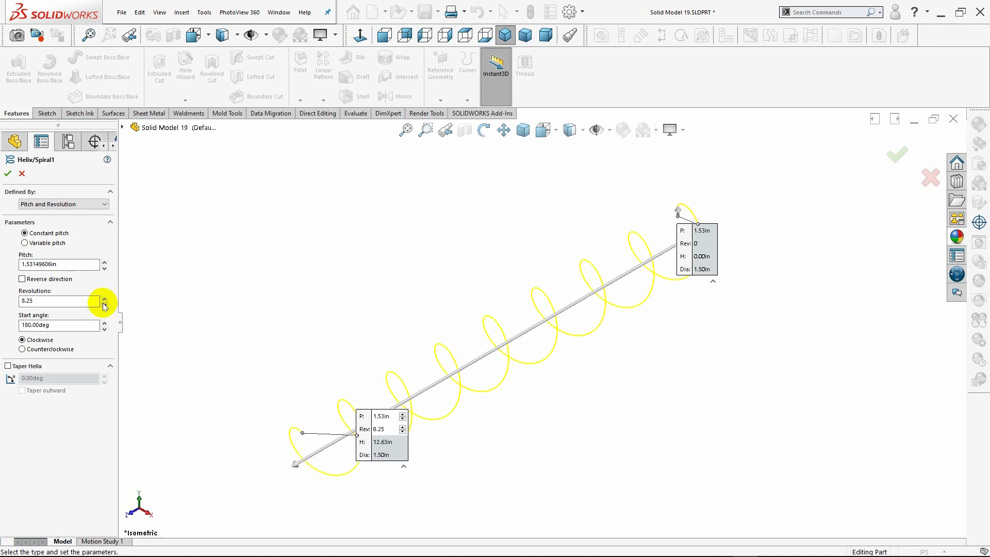
pyautogui.click(8, 175)
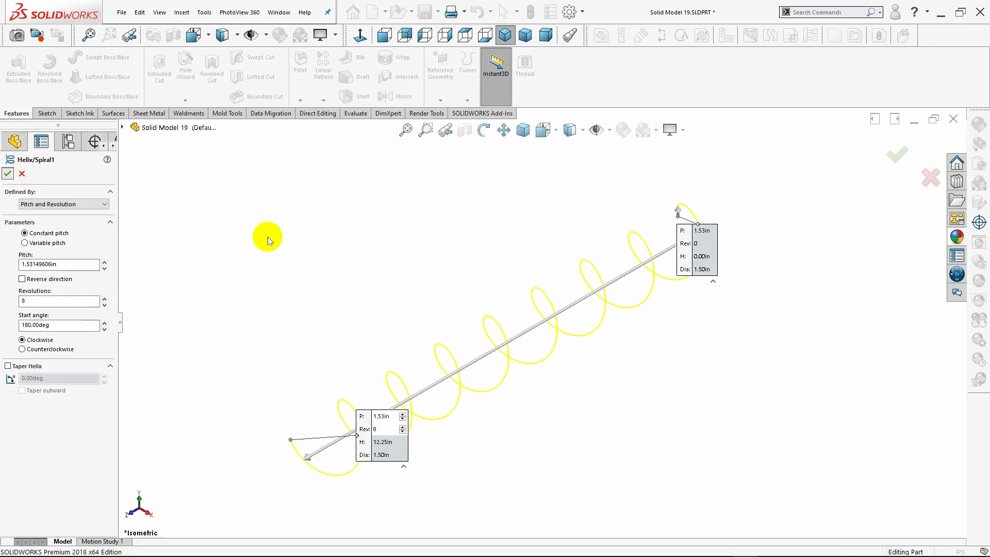
pyautogui.click(506, 36)
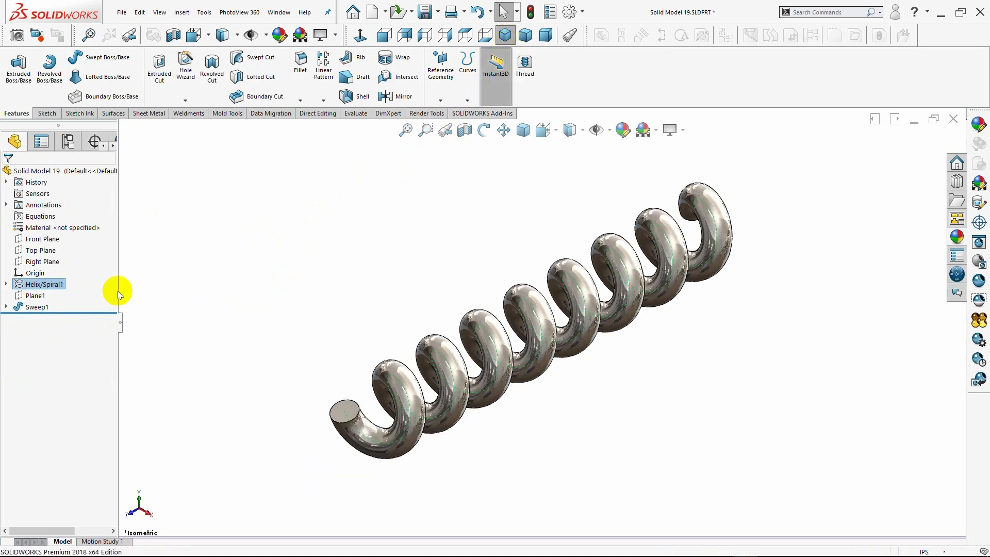
# Edit the helix again and reduce its number of revolutions to shorten the coil.
pyautogui.rightClick(46, 284)
pyautogui.click(57, 256)
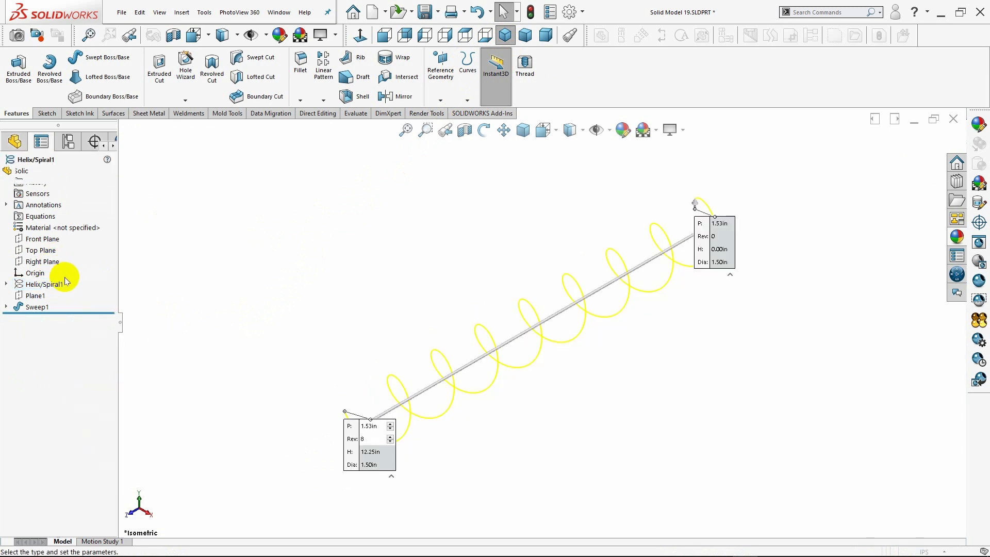
pyautogui.click(104, 307)
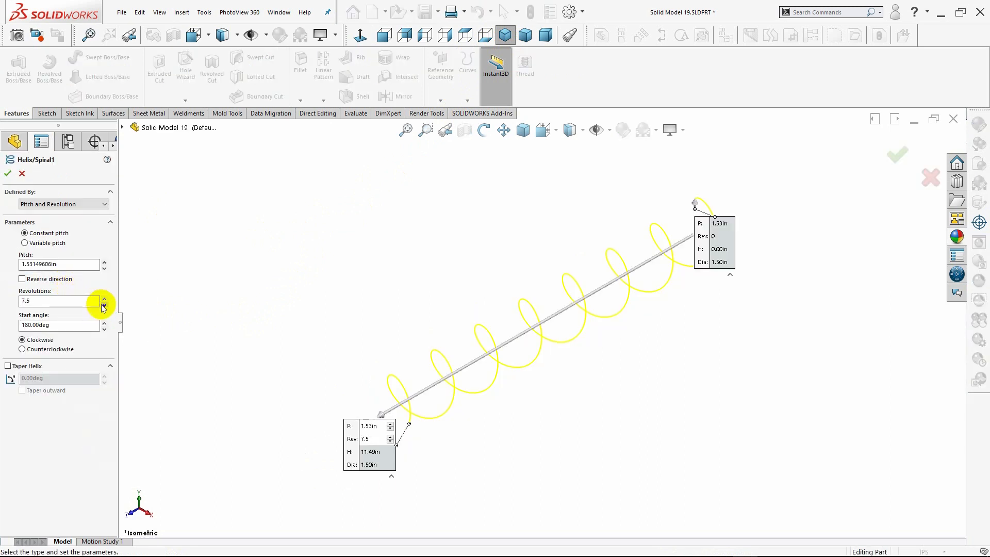
pyautogui.click(104, 307)
pyautogui.click(103, 306)
pyautogui.click(104, 306)
pyautogui.click(103, 307)
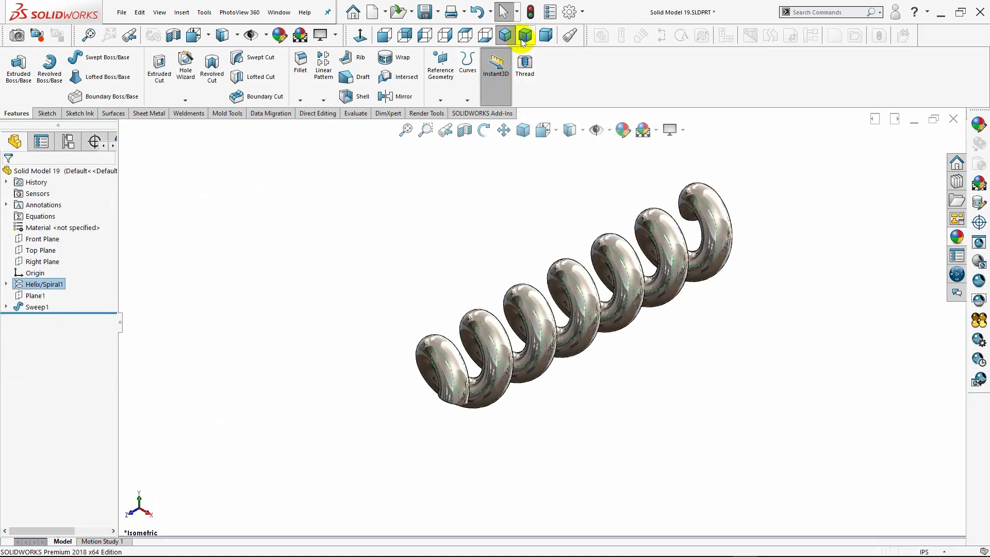
pyautogui.click(525, 35)
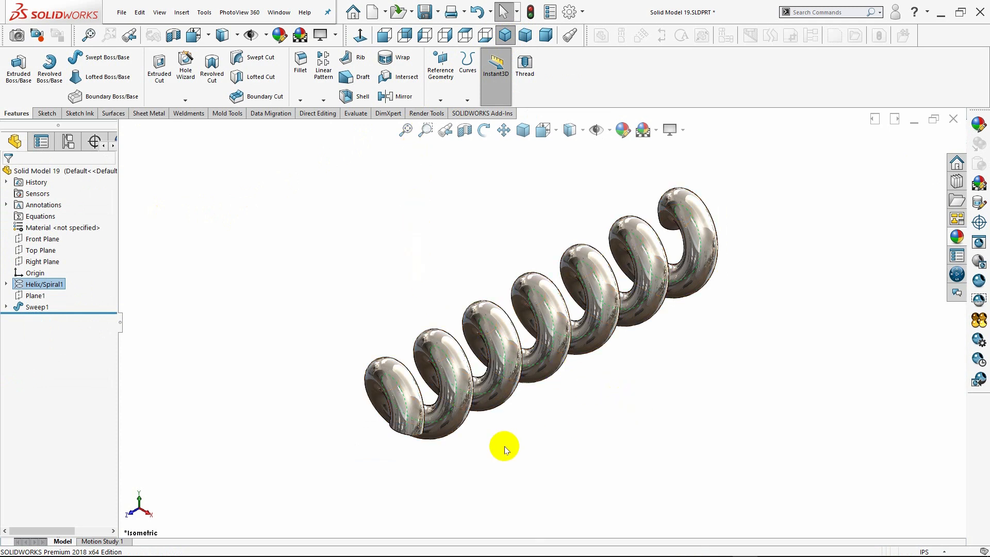
# Shell the swept coil with a 0.10 in wall, removing the circular faces at both ends.
pyautogui.click(362, 97)
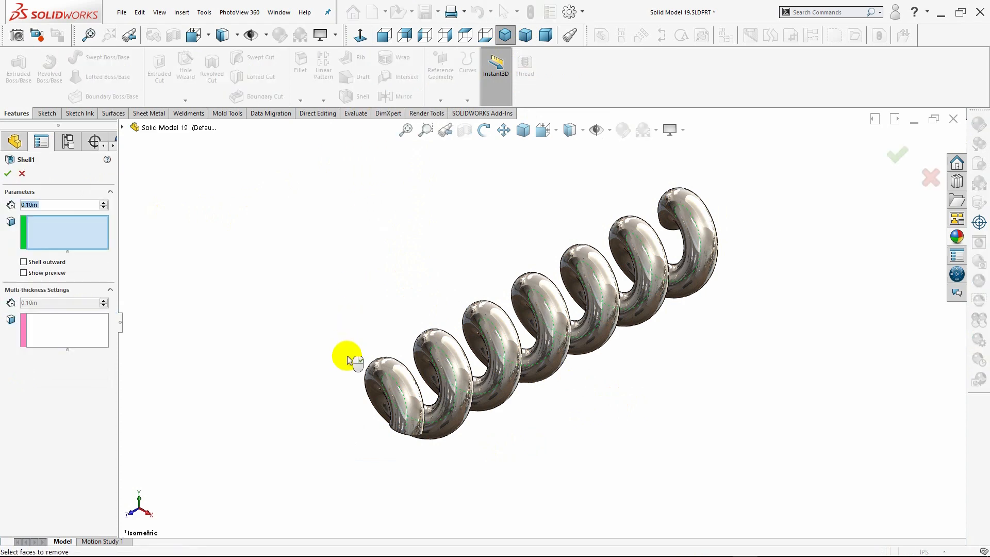
pyautogui.moveTo(347, 361); pyautogui.dragTo(368, 223, button='middle')
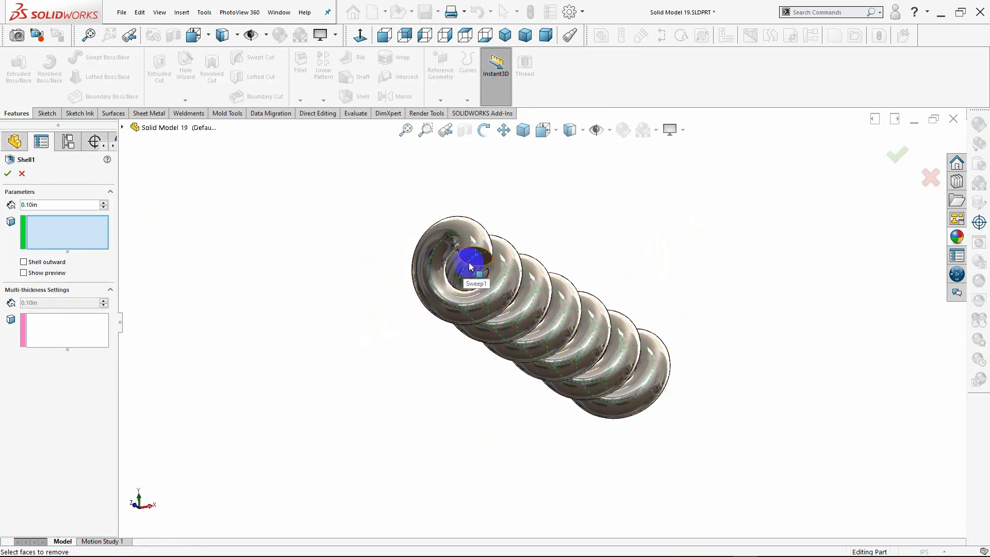
pyautogui.click(474, 263)
pyautogui.moveTo(690, 391); pyautogui.dragTo(592, 250, button='middle')
pyautogui.click(747, 387)
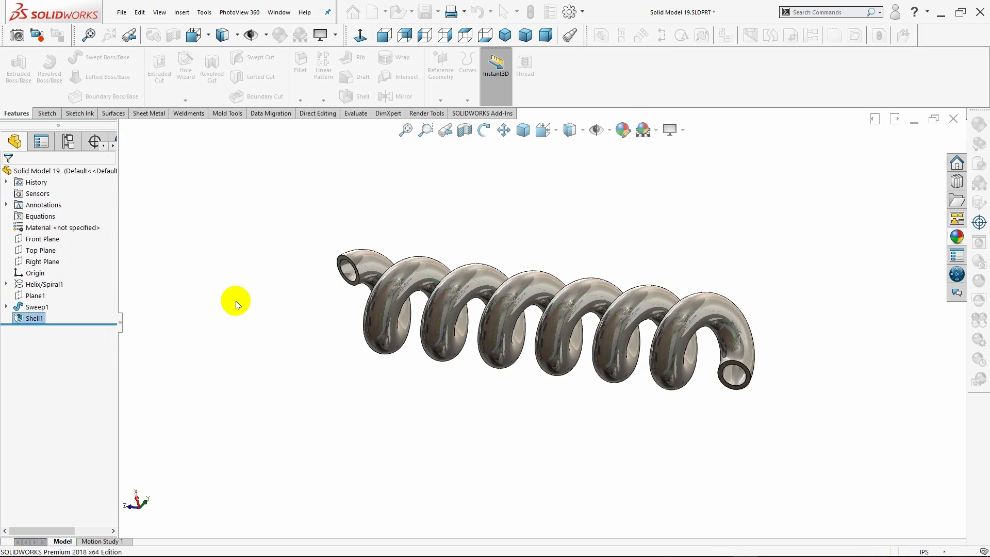
# Start a fillet on the inner and outer edges of the coil's front open end with a 0.05 in radius.
pyautogui.moveTo(236, 301); pyautogui.dragTo(551, 436, button='middle')
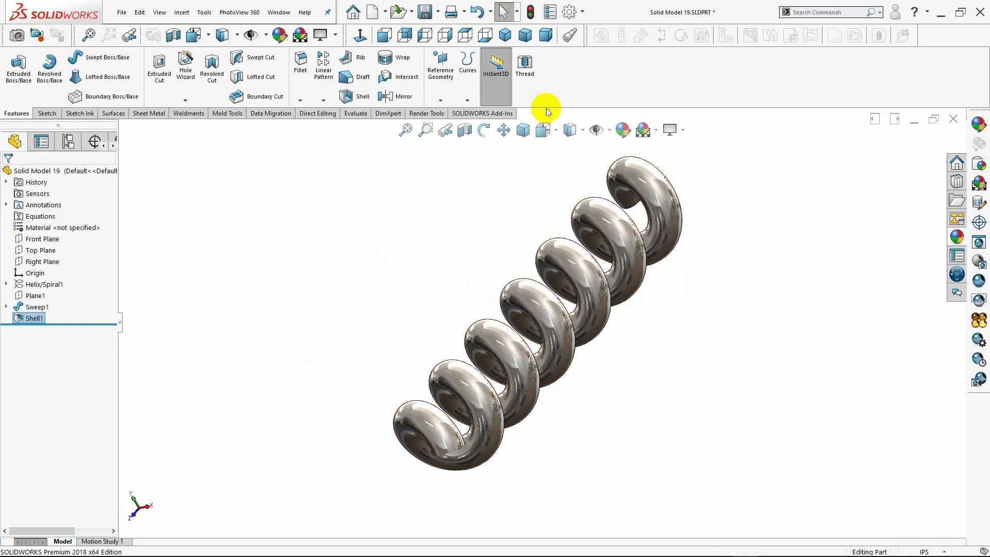
pyautogui.click(505, 35)
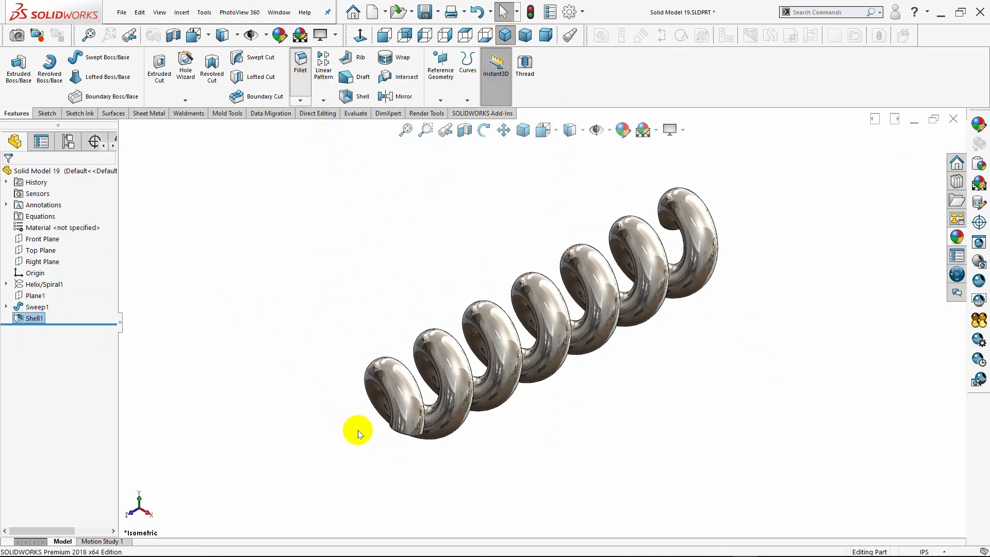
pyautogui.moveTo(366, 448); pyautogui.dragTo(363, 293, button='middle')
pyautogui.scroll(-3, 390, 256)
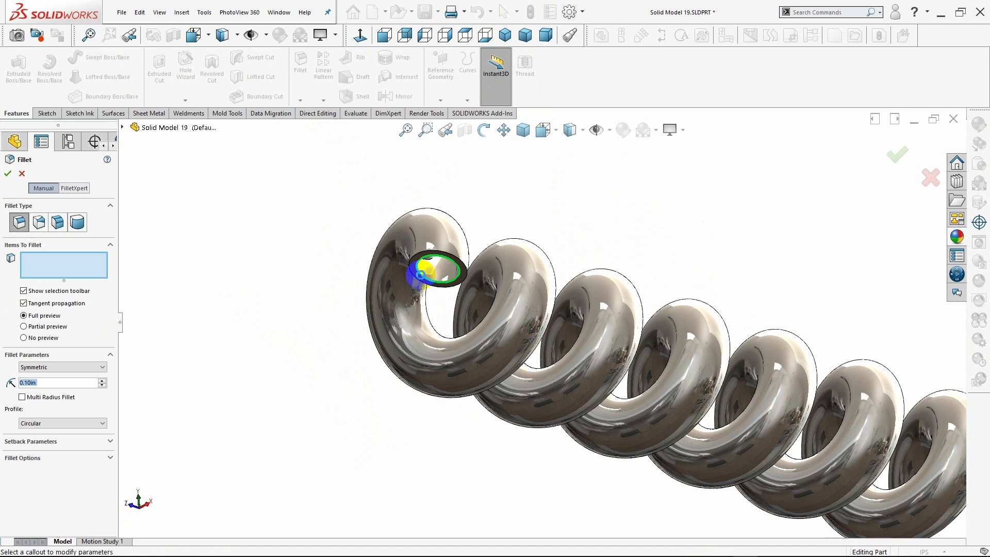
pyautogui.click(421, 277)
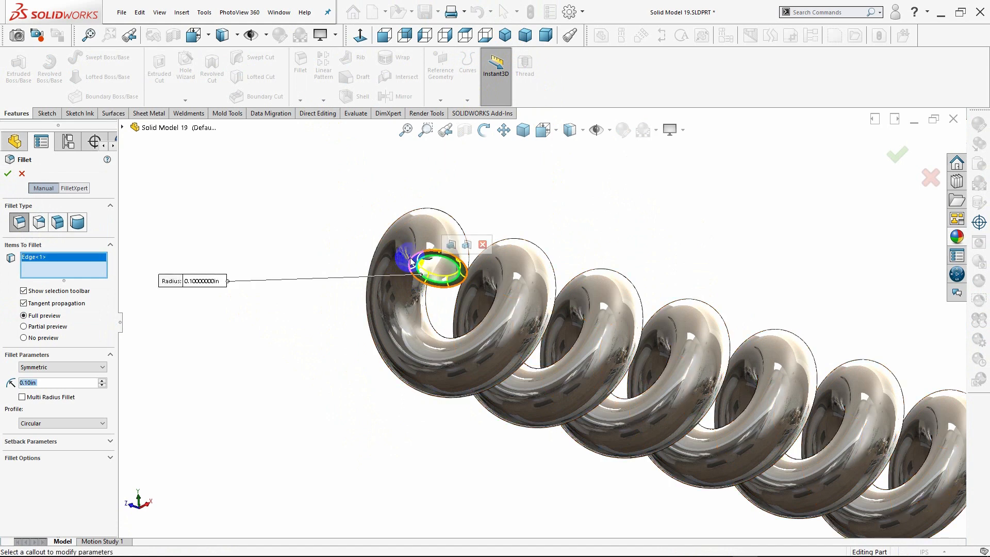
pyautogui.click(412, 260)
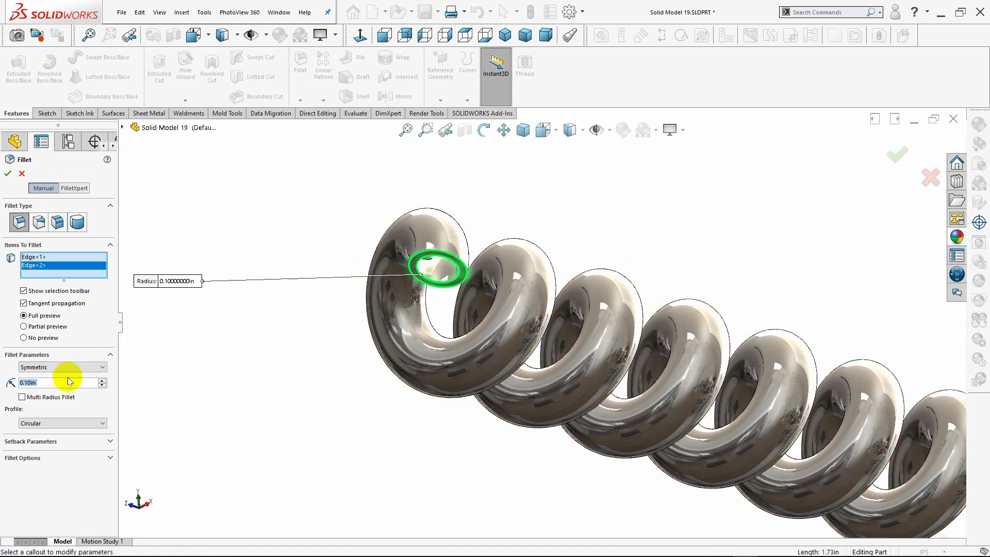
pyautogui.write('.05')
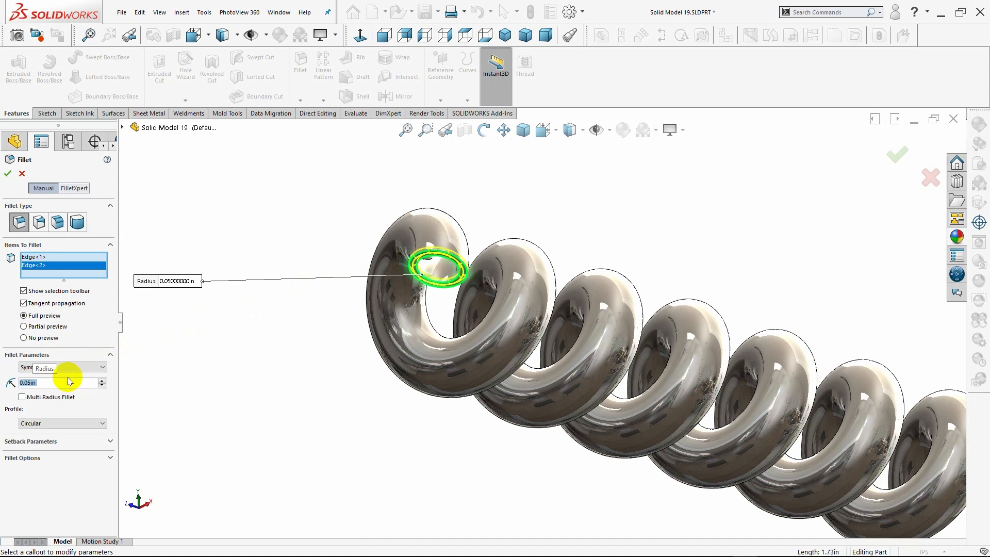
# Add the inner and outer edges of the opposite open end to the 0.05 in fillet and apply it.
pyautogui.scroll(2, 671, 437)
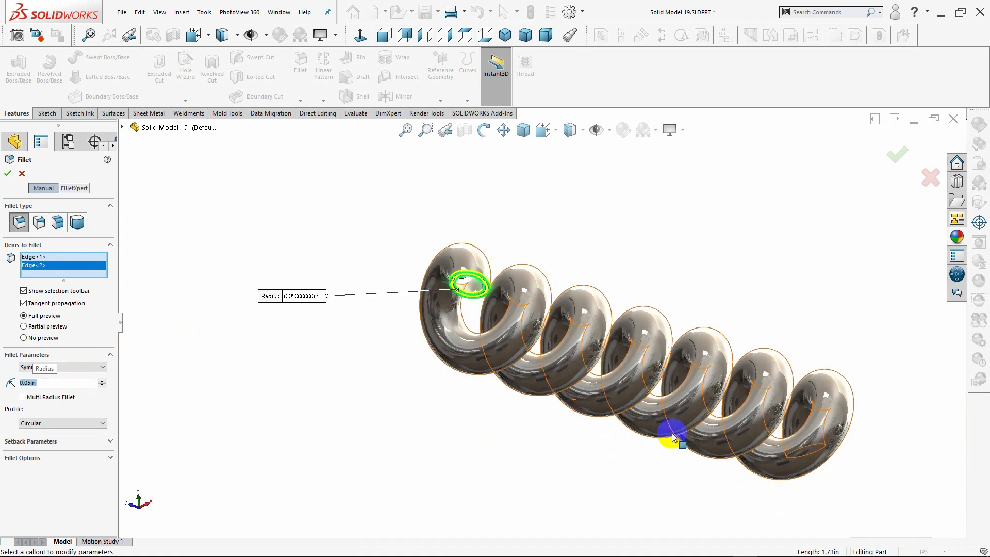
pyautogui.scroll(-5, 811, 457)
pyautogui.moveTo(824, 457)
pyautogui.mouseDown(button='middle')
pyautogui.moveTo(796, 438)
pyautogui.moveTo(816, 442)
pyautogui.mouseUp(button='middle')
pyautogui.scroll(3, 833, 444)
pyautogui.scroll(-2, 828, 443)
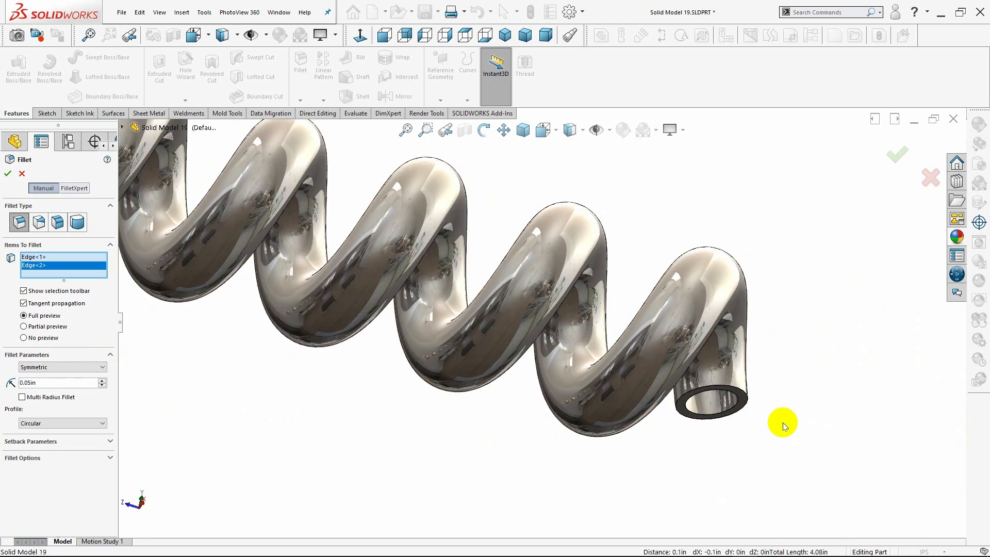
pyautogui.moveTo(741, 410); pyautogui.dragTo(687, 404, button='middle')
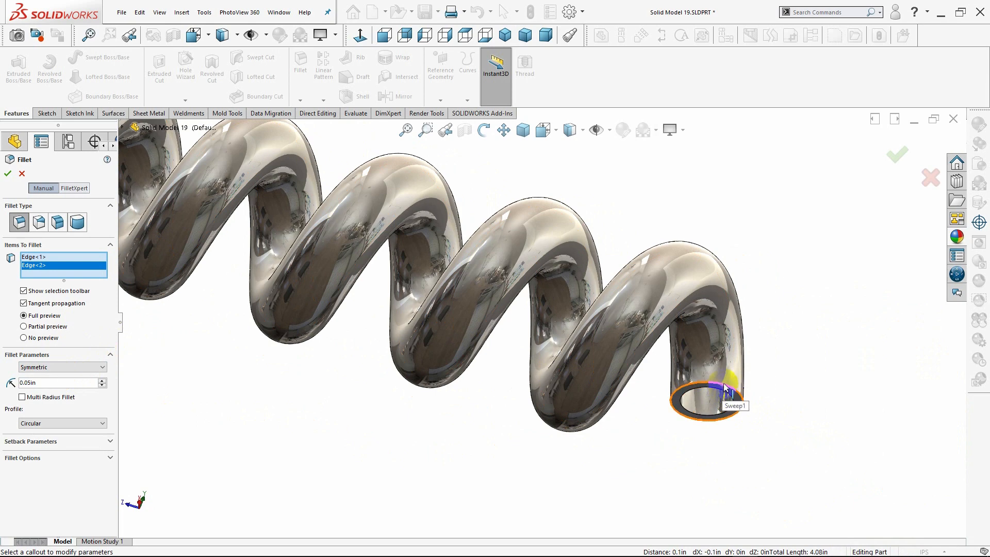
pyautogui.click(724, 388)
pyautogui.click(724, 396)
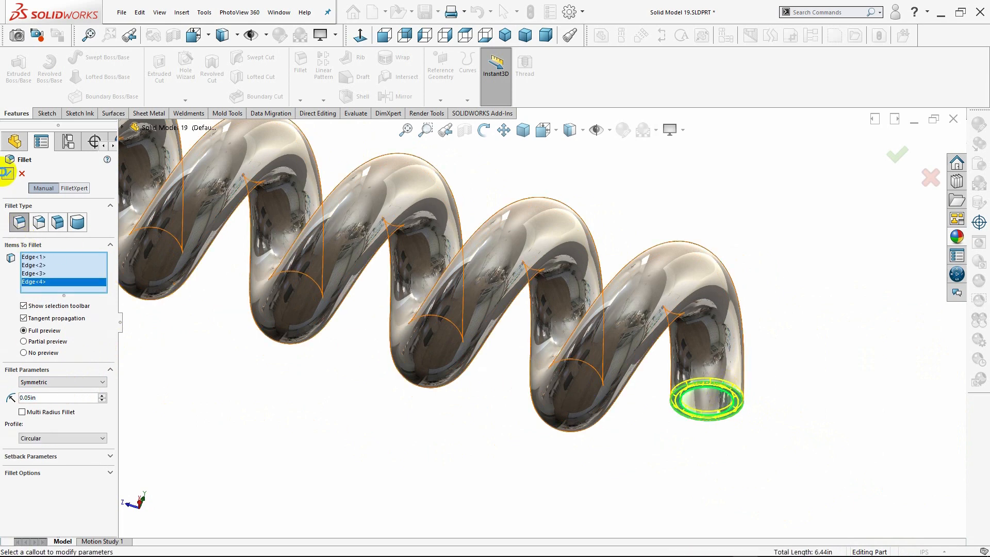
pyautogui.rightClick(323, 328)
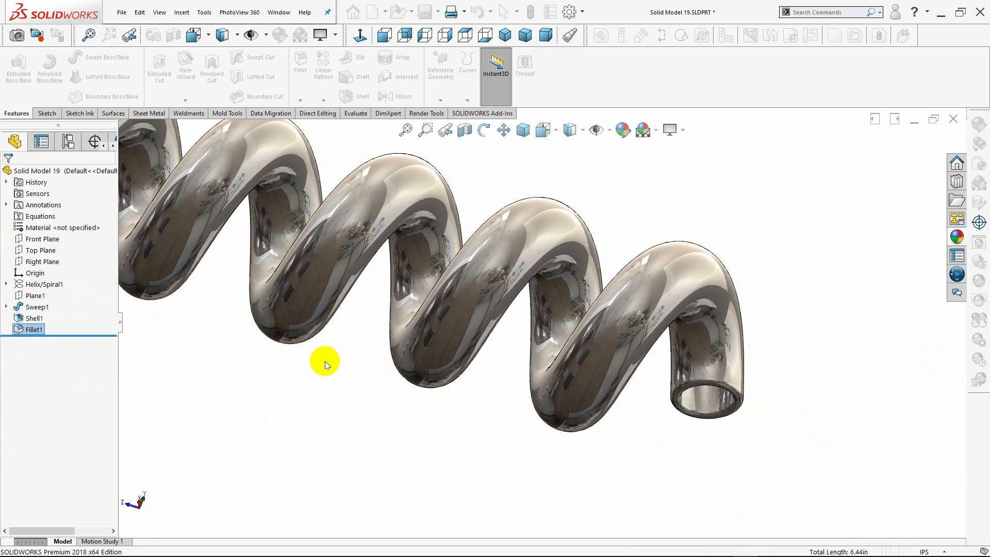
# Examine the rounded edges at the coil's front open end up close.
pyautogui.moveTo(298, 385); pyautogui.dragTo(327, 294, button='middle')
pyautogui.click(505, 35)
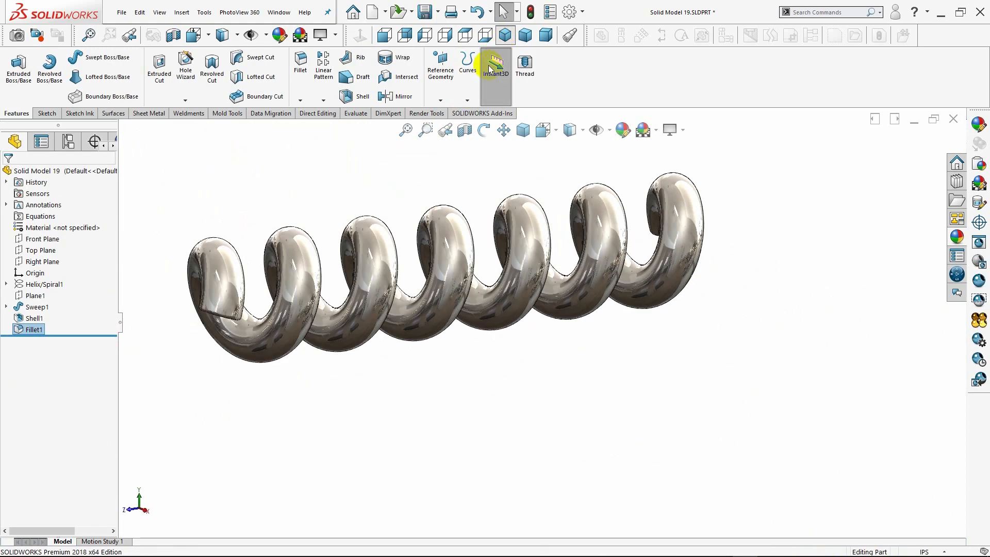
pyautogui.scroll(-10, 469, 428)
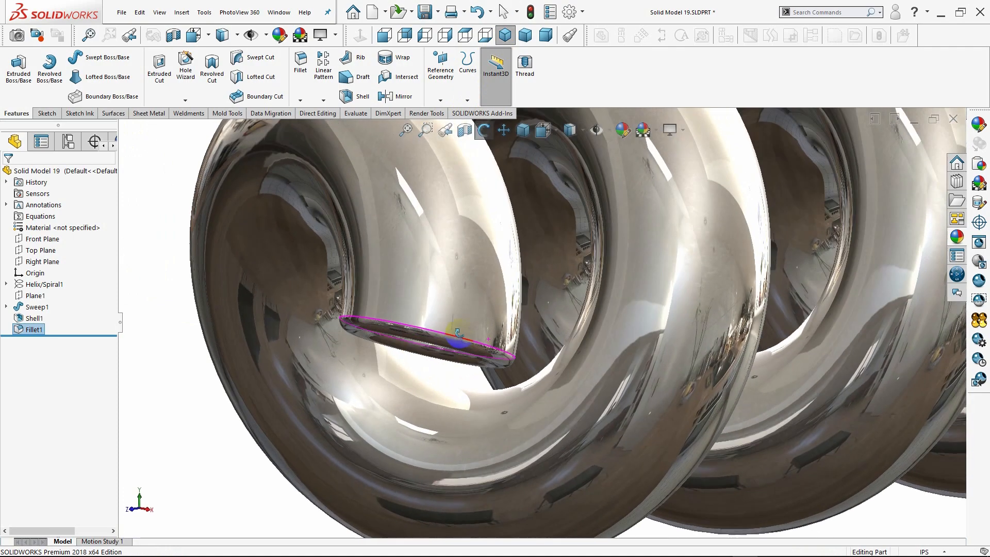
pyautogui.moveTo(458, 333)
pyautogui.mouseDown()
pyautogui.moveTo(482, 213)
pyautogui.moveTo(458, 324)
pyautogui.mouseUp()
pyautogui.moveTo(459, 324); pyautogui.dragTo(464, 363, button='middle')
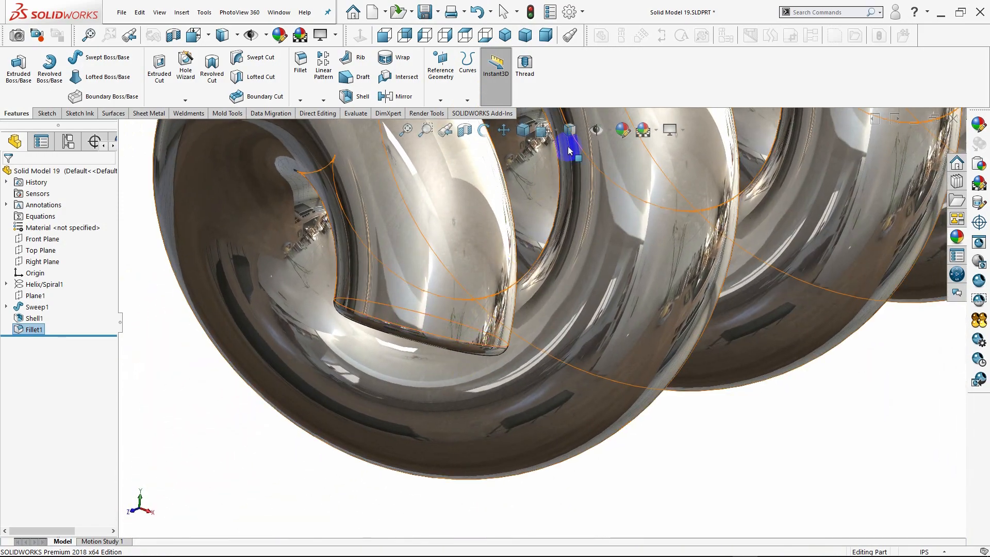
pyautogui.moveTo(620, 255)
pyautogui.mouseDown(button='middle')
pyautogui.moveTo(581, 262)
pyautogui.moveTo(608, 256)
pyautogui.mouseUp(button='middle')
pyautogui.click(503, 41)
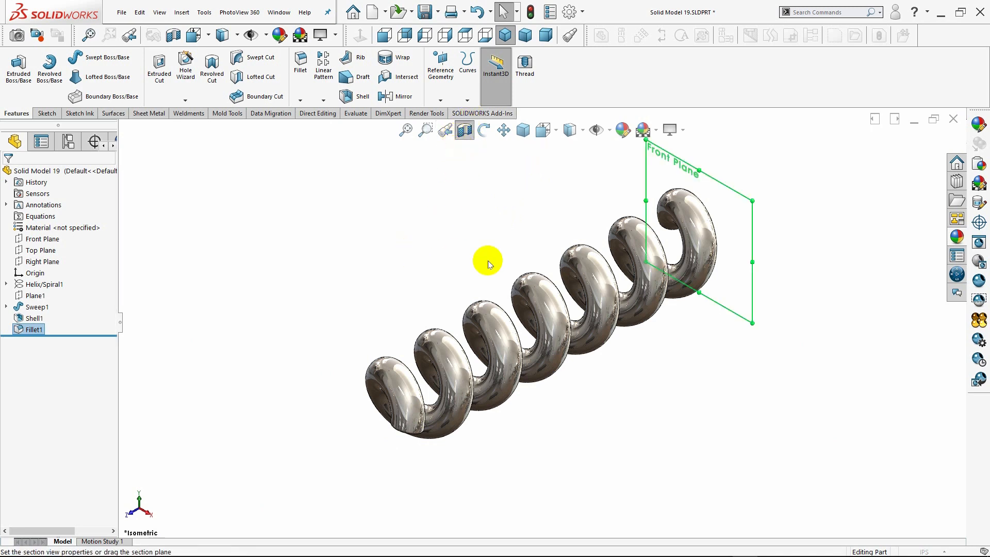
# Apply a planar section view of the coil from the Front Plane, offset 0.88975768 in and rotated 85.15748544 deg.
pyautogui.moveTo(675, 242); pyautogui.dragTo(369, 431)
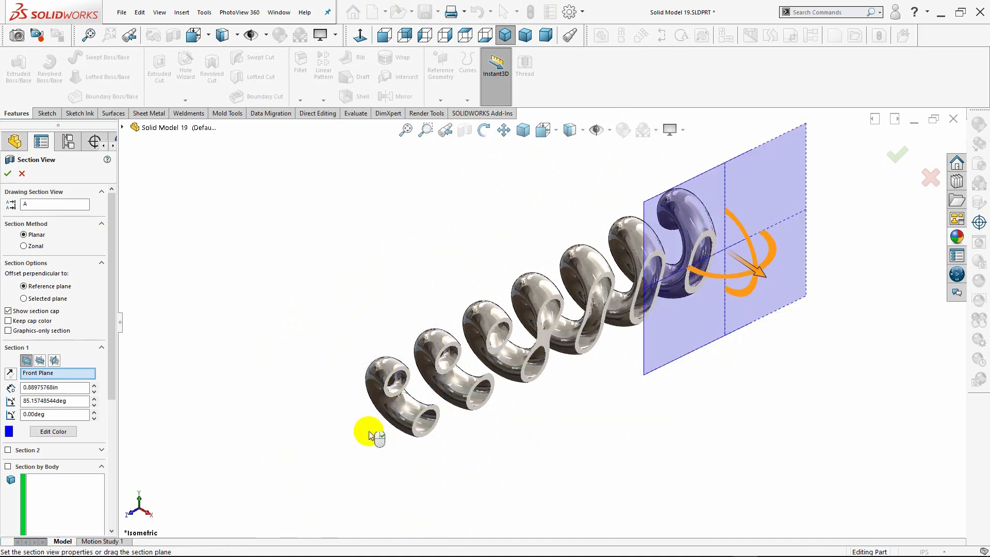
pyautogui.click(7, 173)
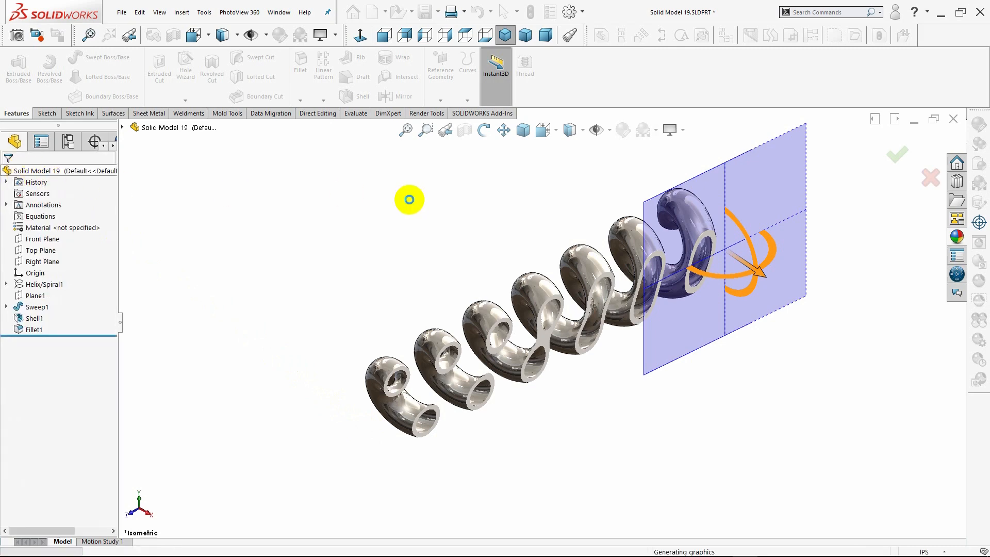
pyautogui.moveTo(702, 404); pyautogui.dragTo(657, 356, button='middle')
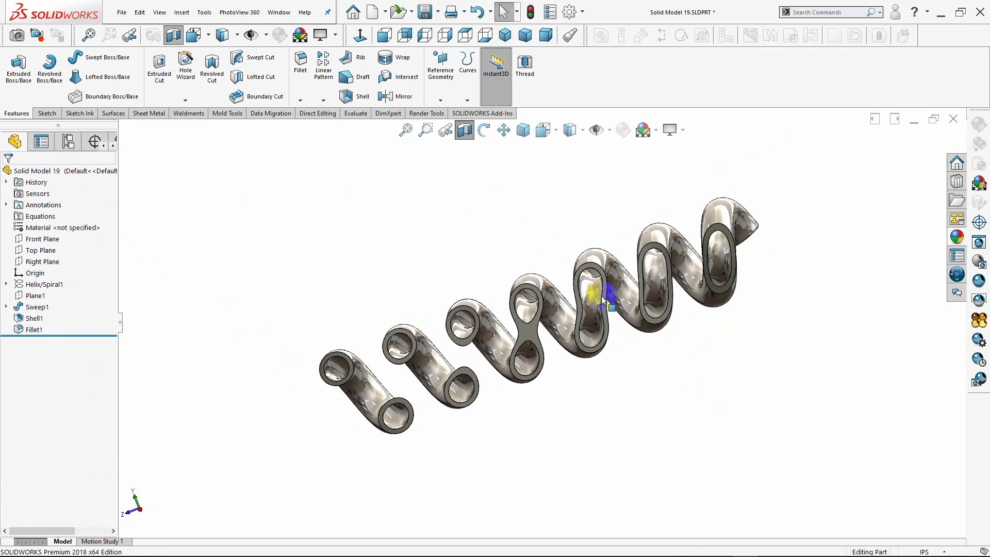
pyautogui.click(505, 35)
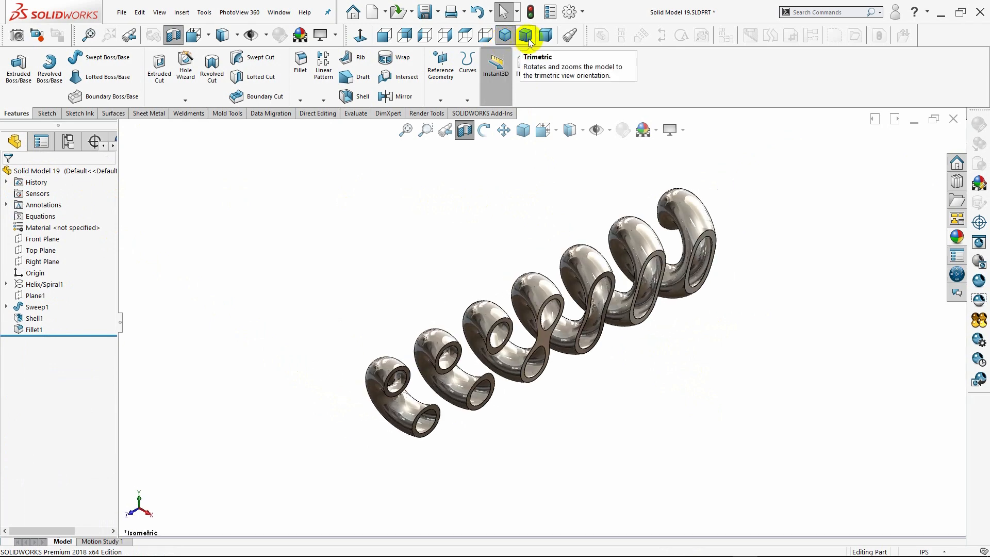
pyautogui.click(529, 39)
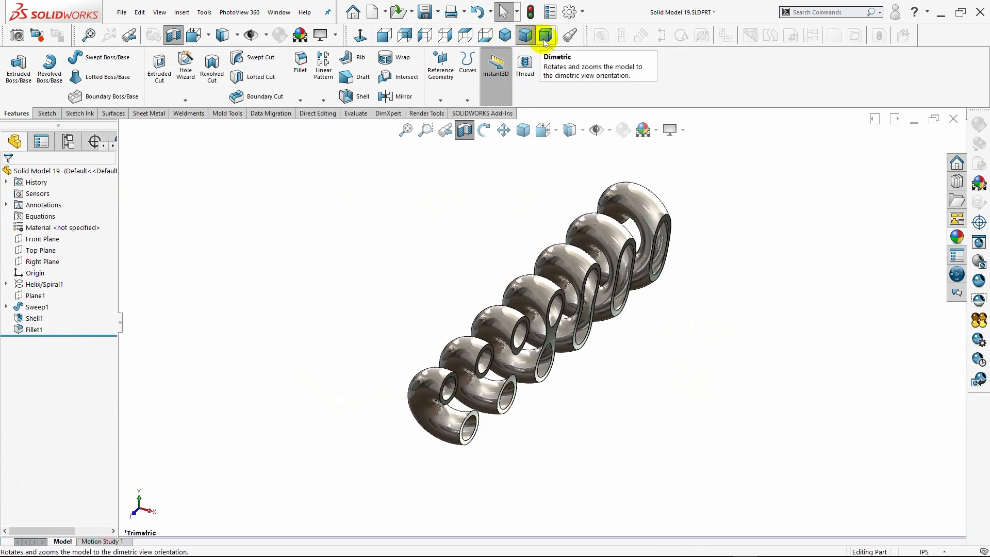
# View the sectioned coil in dimetric and isometric orientations and turn off the section view.
pyautogui.click(544, 41)
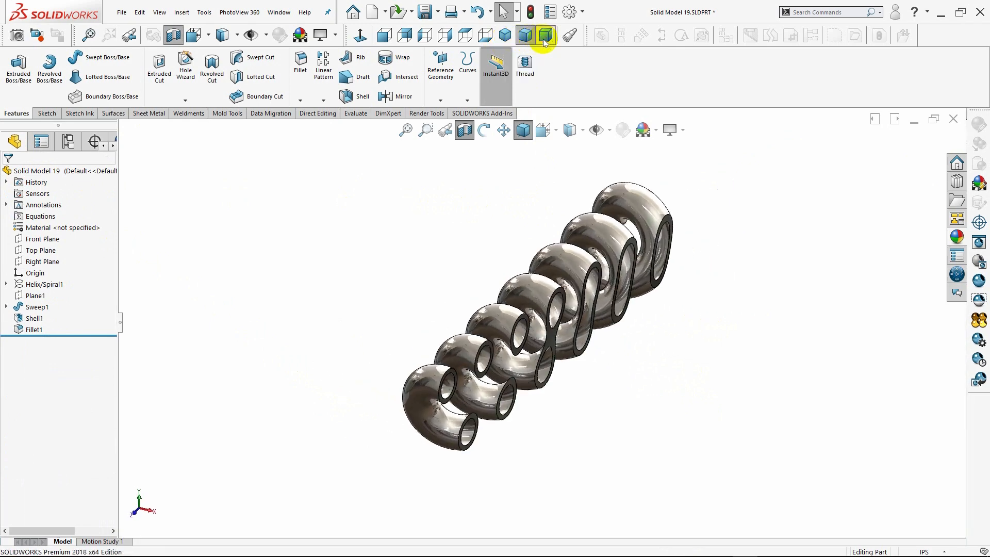
pyautogui.click(504, 35)
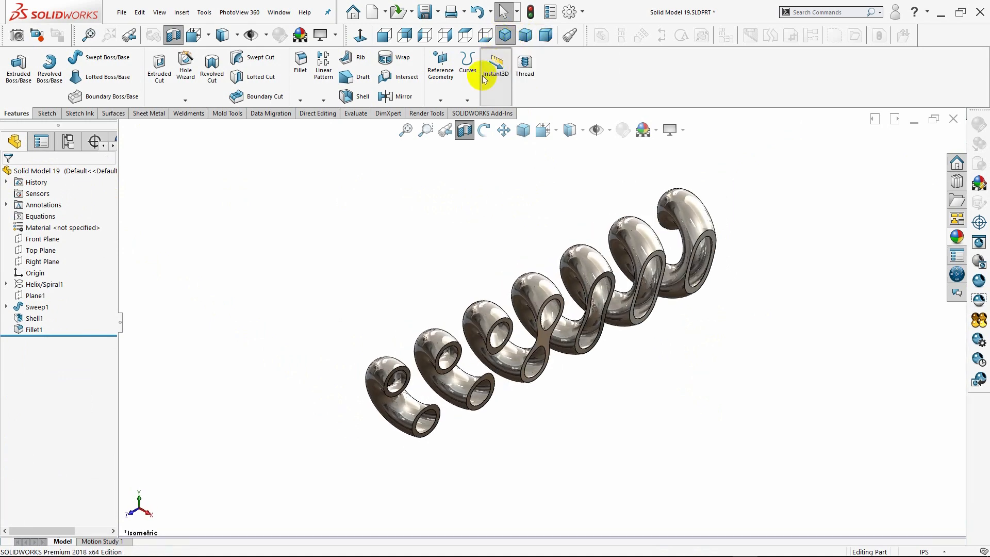
pyautogui.click(465, 131)
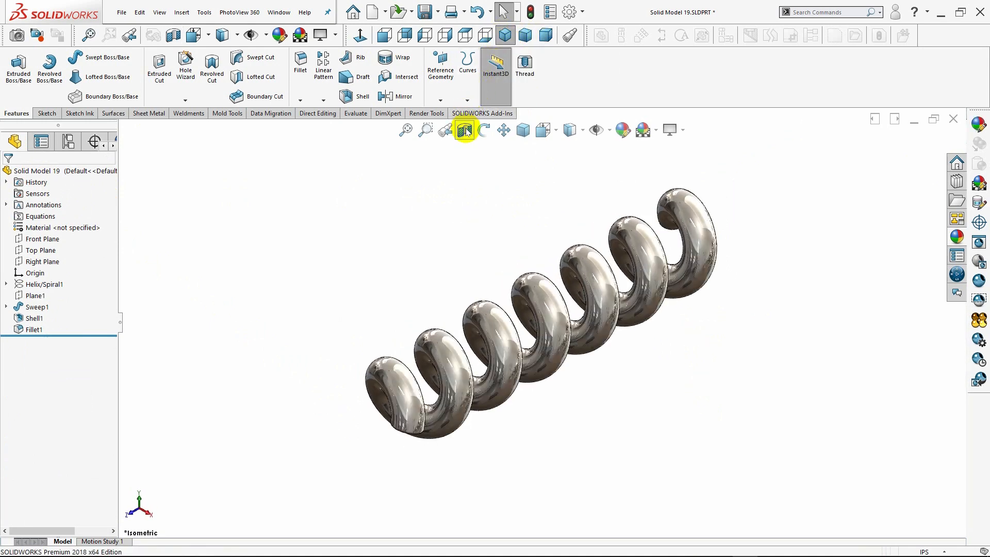
# View the whole coil in trimetric and dimetric, return it to isometric, and set its display style to Shaded without edges.
pyautogui.click(524, 35)
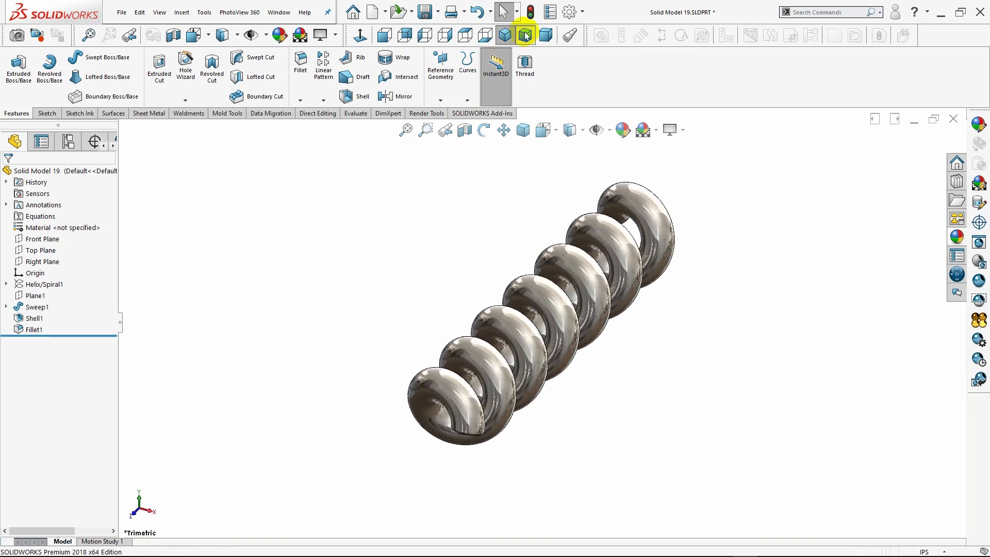
pyautogui.click(546, 36)
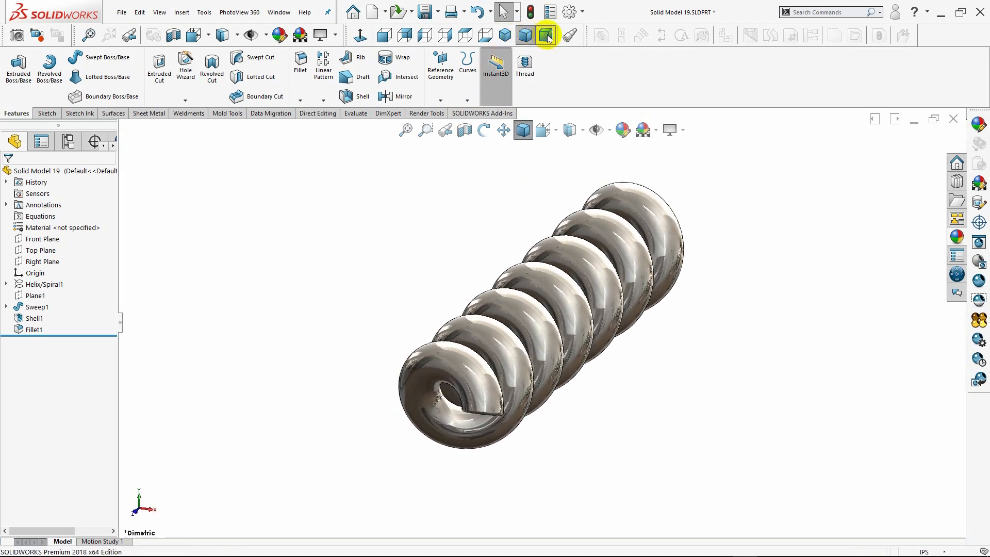
pyautogui.click(504, 37)
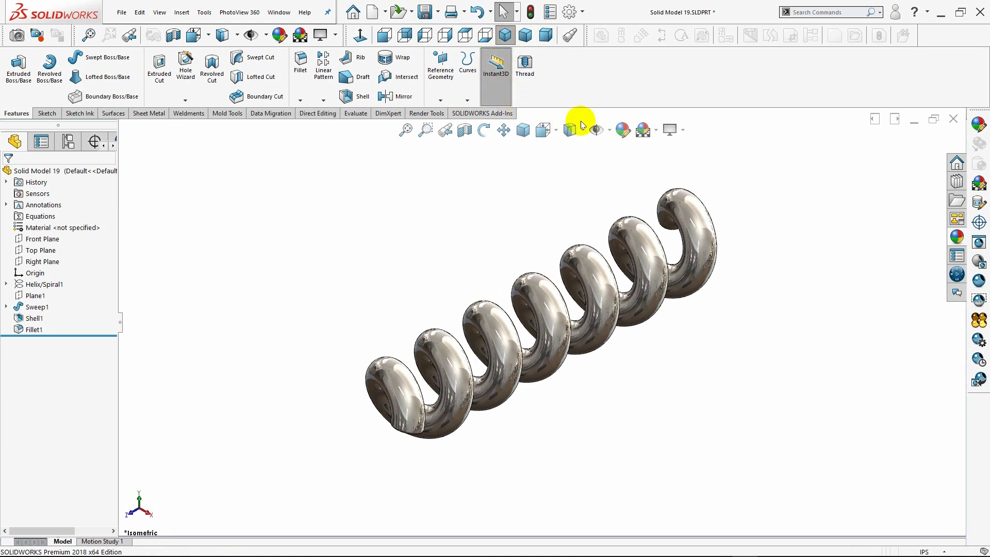
pyautogui.click(582, 130)
pyautogui.click(576, 172)
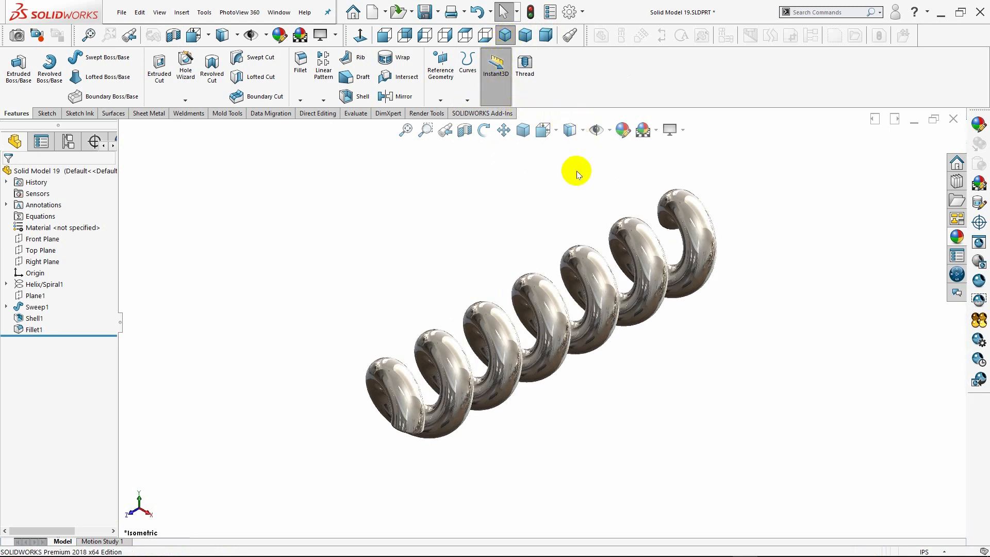